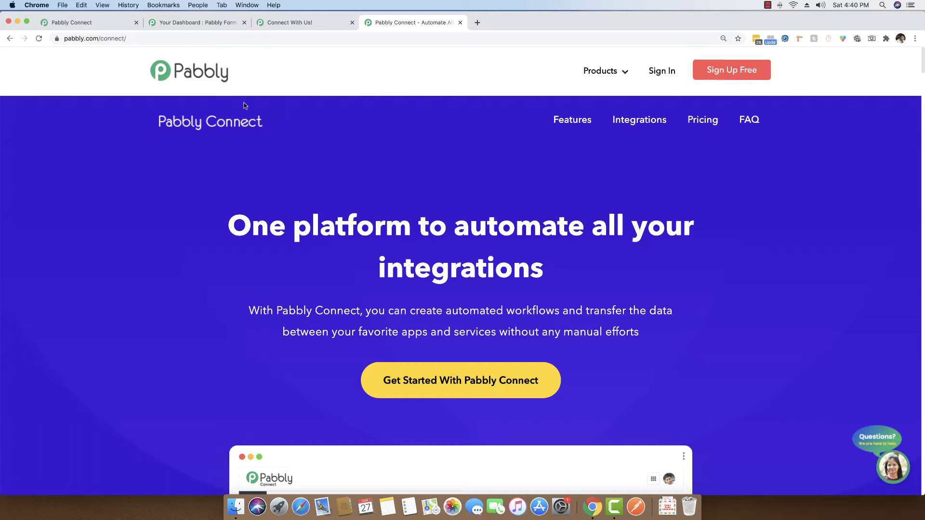
- Switch to the 'Your Dashboard : Pabbly Form Builder' tab showing the form templates
{"action": "left_click", "coordinate": [221, 26]}
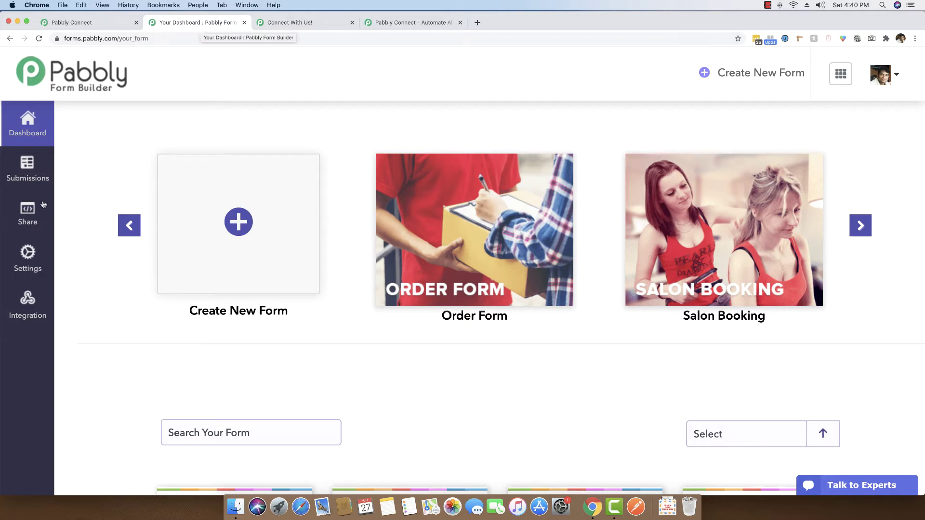
- Preview the Connect With Us! form's share page in a new tab, then return to the Dashboard
{"action": "scroll", "coordinate": [77, 241], "scroll_direction": "down", "scroll_amount": 5}
{"action": "scroll", "coordinate": [77, 241], "scroll_direction": "down", "scroll_amount": 6}
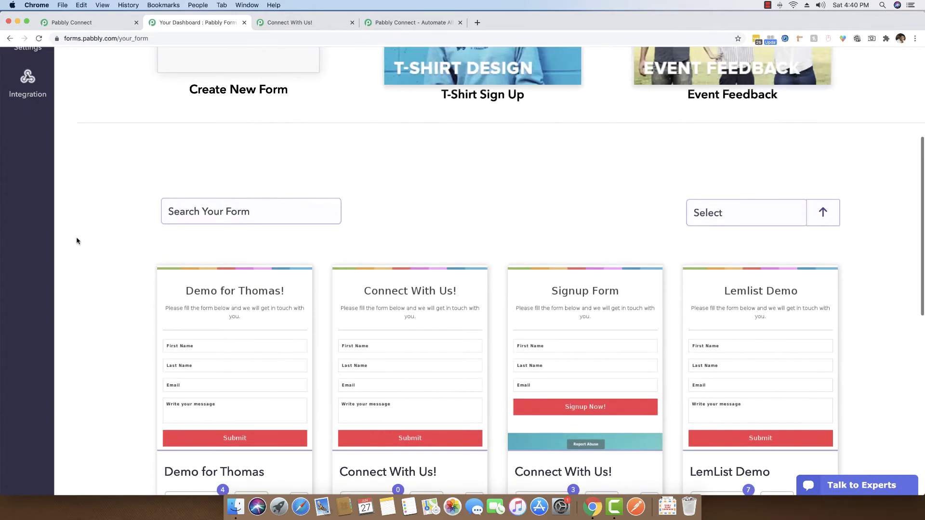
{"action": "left_click", "coordinate": [531, 263]}
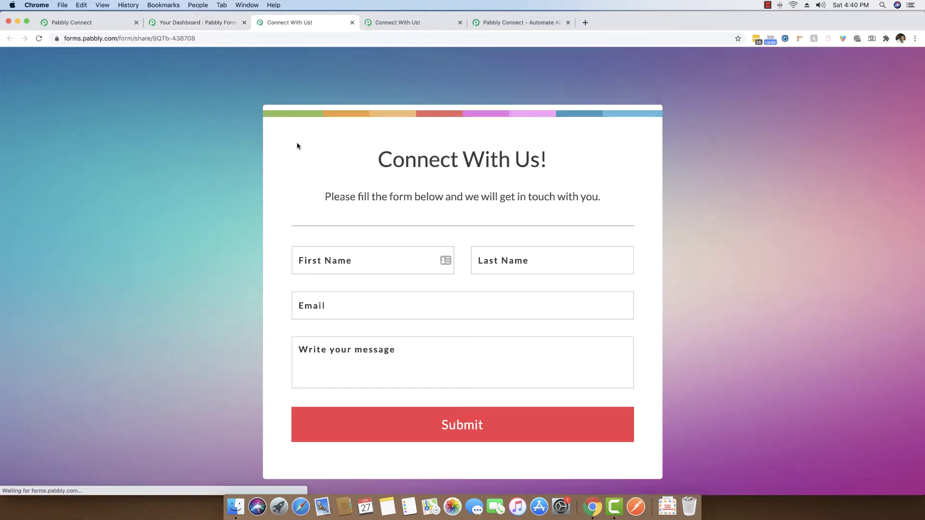
{"action": "scroll", "coordinate": [482, 172], "scroll_direction": "down", "scroll_amount": 1}
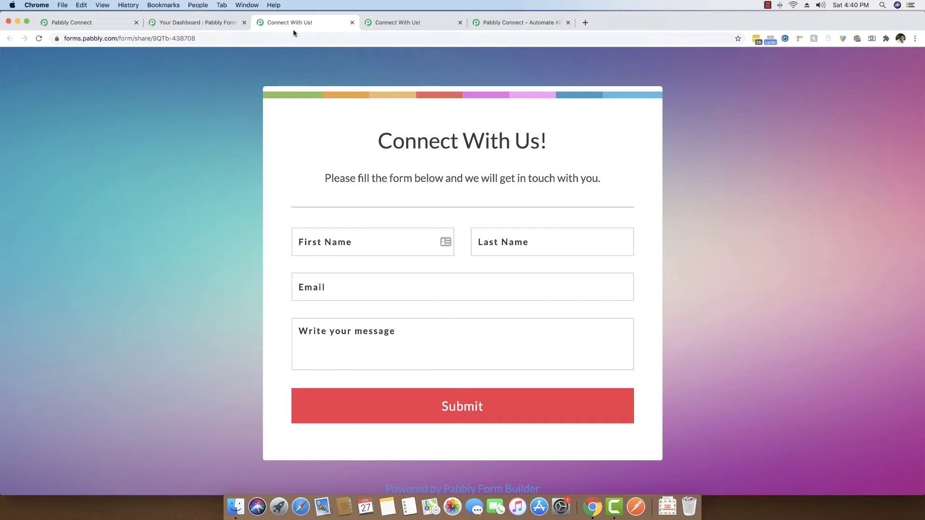
{"action": "left_click", "coordinate": [224, 24]}
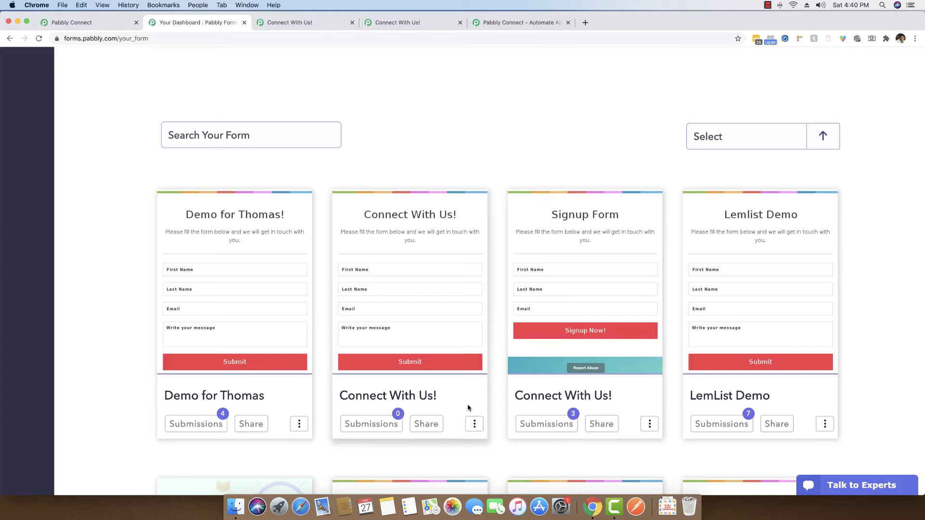
- Open the Connect With Us! form's Settings > Integration > Webhook page
{"action": "left_click", "coordinate": [475, 424]}
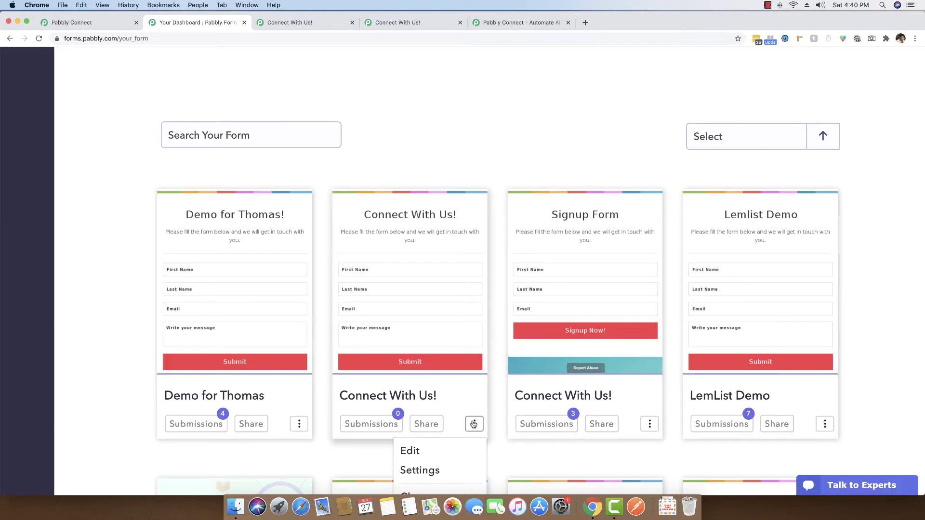
{"action": "left_click", "coordinate": [432, 471]}
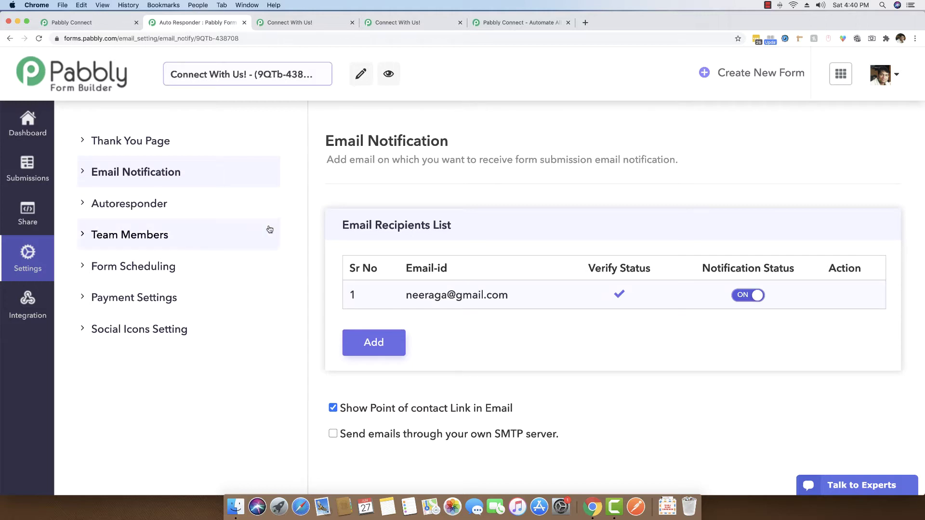
{"action": "left_click", "coordinate": [28, 316]}
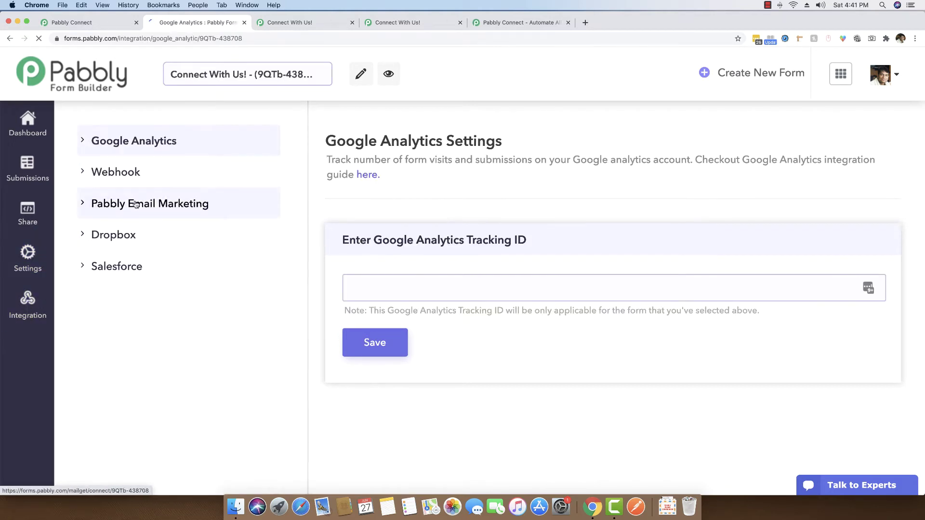
{"action": "left_click", "coordinate": [123, 175]}
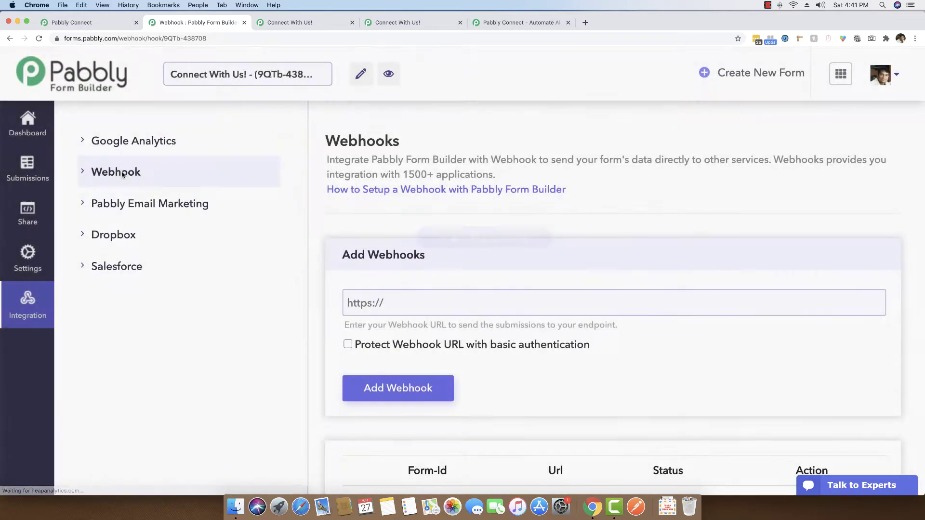
{"action": "left_click", "coordinate": [94, 23]}
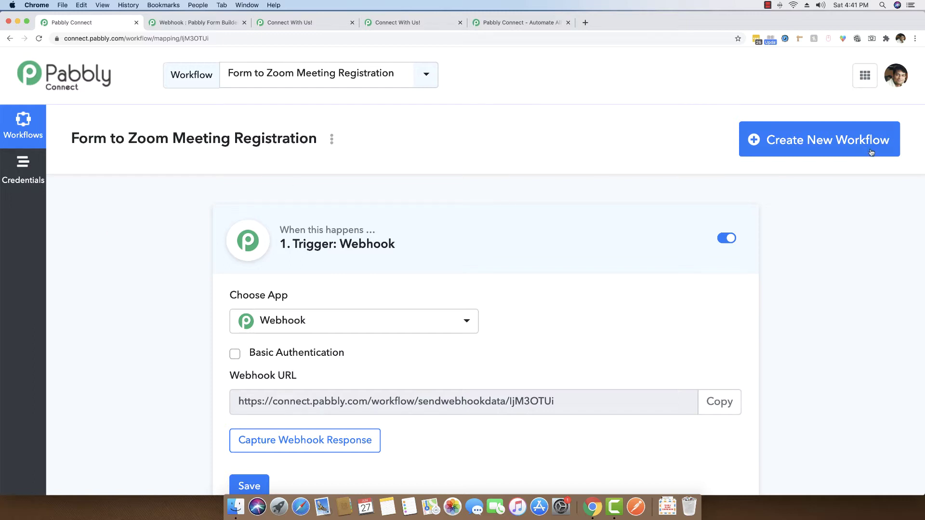
- Create a new workflow named 'Pabbly Form Builder to Zoom Meetings'
{"action": "left_click", "coordinate": [796, 146]}
{"action": "type", "text": "Pabbly Form Builder to Zoom Meetings"}
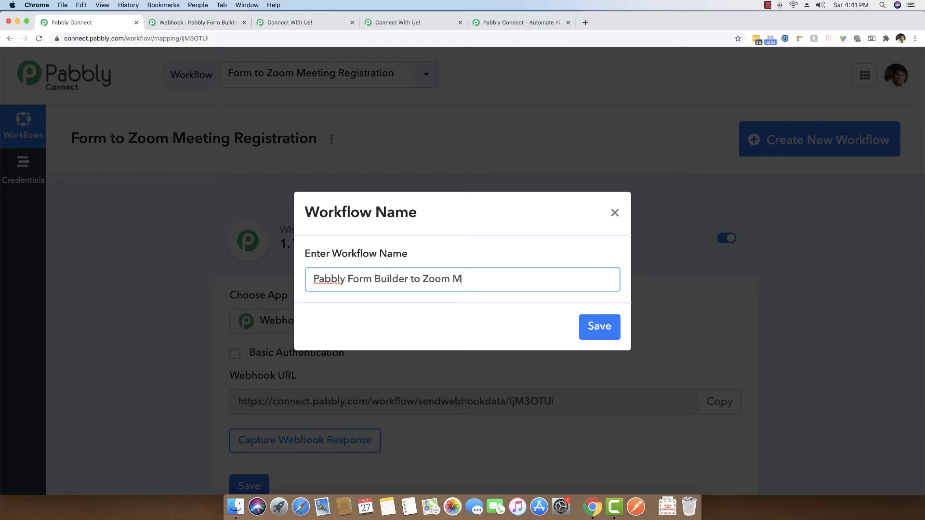
{"action": "left_click", "coordinate": [599, 325]}
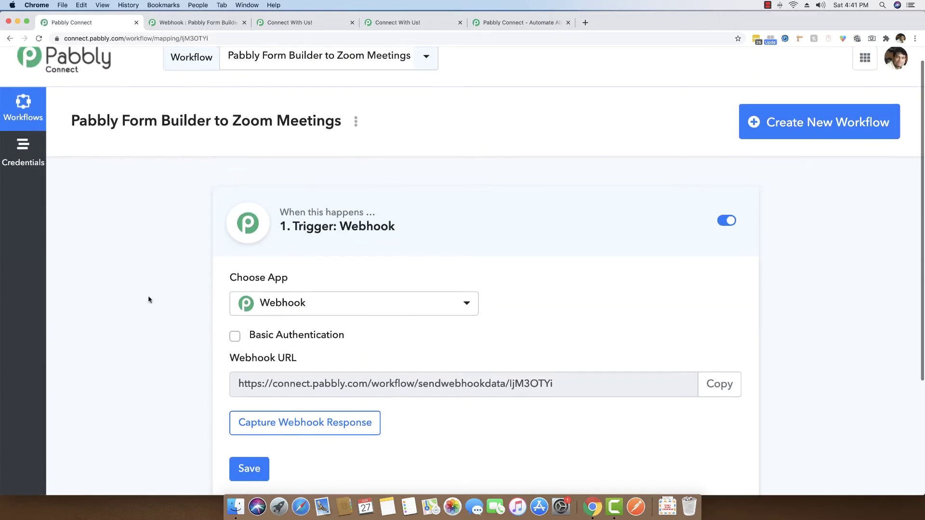
- Set Pabbly Form Builder as the trigger app and copy the workflow's webhook URL
{"action": "scroll", "coordinate": [148, 300], "scroll_direction": "down", "scroll_amount": 3}
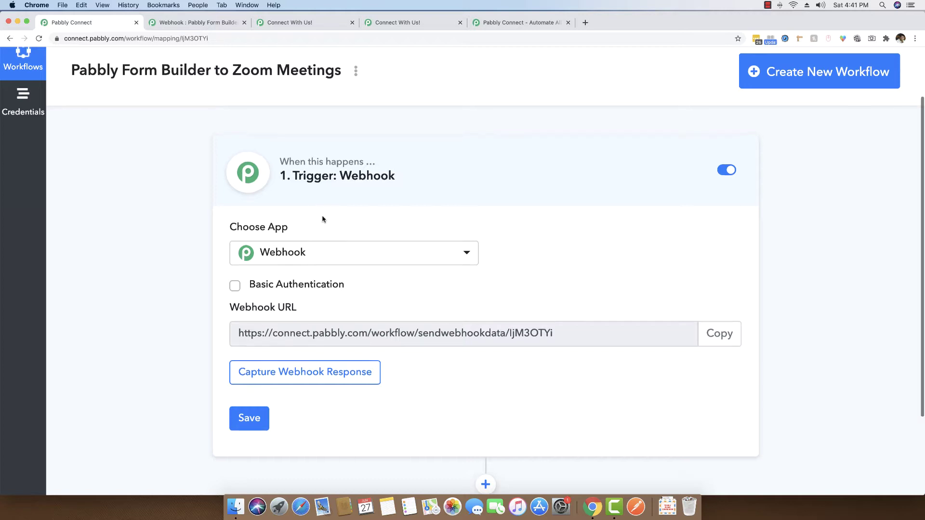
{"action": "left_click", "coordinate": [327, 250]}
{"action": "type", "text": "pabbly"}
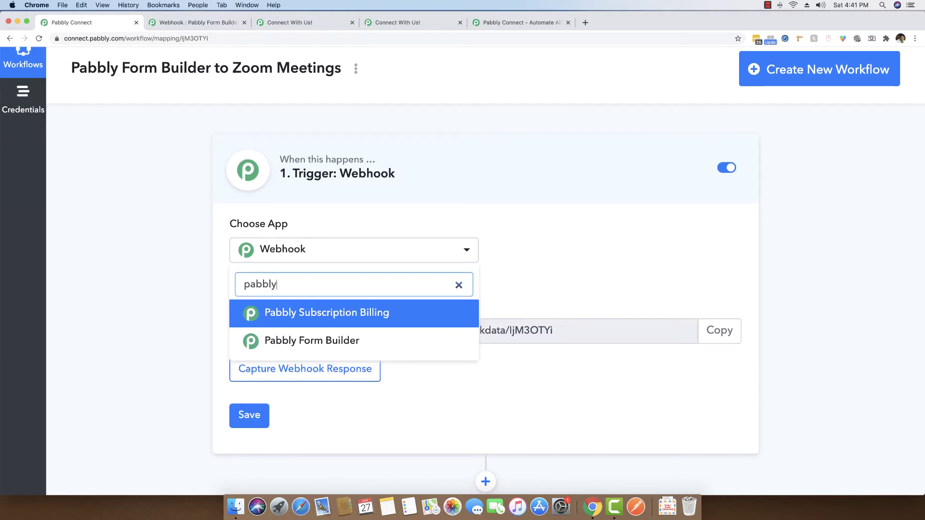
{"action": "left_click", "coordinate": [324, 340]}
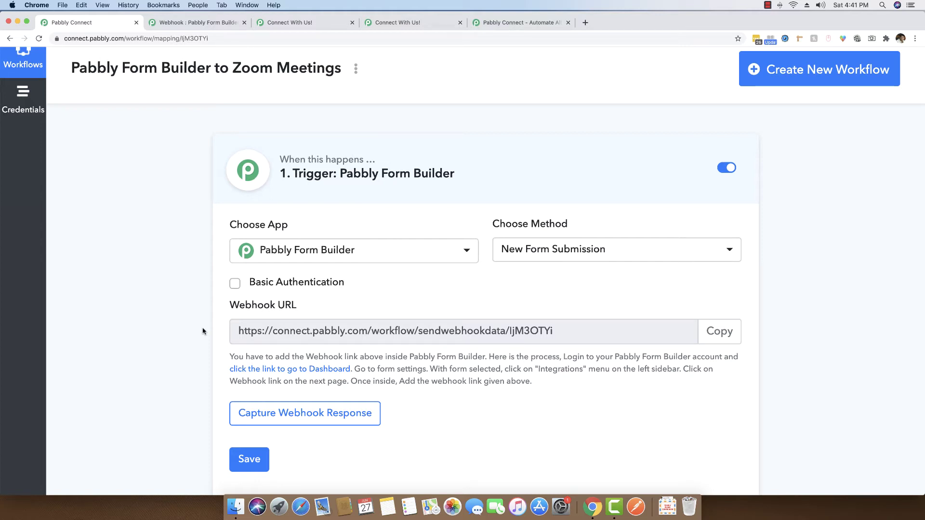
{"action": "scroll", "coordinate": [194, 313], "scroll_direction": "down", "scroll_amount": 3}
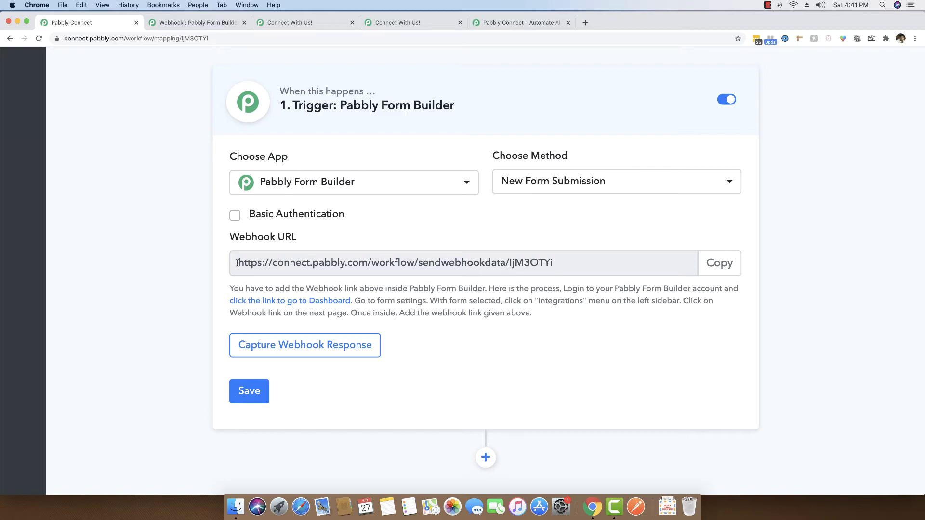
{"action": "left_click", "coordinate": [720, 263]}
- Paste the Pabbly Connect webhook URL into the form's webhook field and add it
{"action": "left_click", "coordinate": [200, 27]}
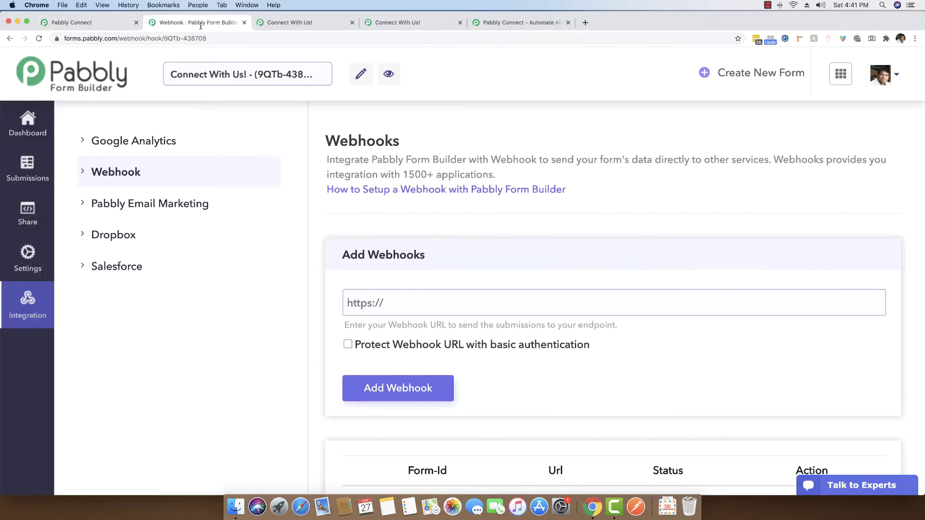
{"action": "left_click", "coordinate": [399, 303]}
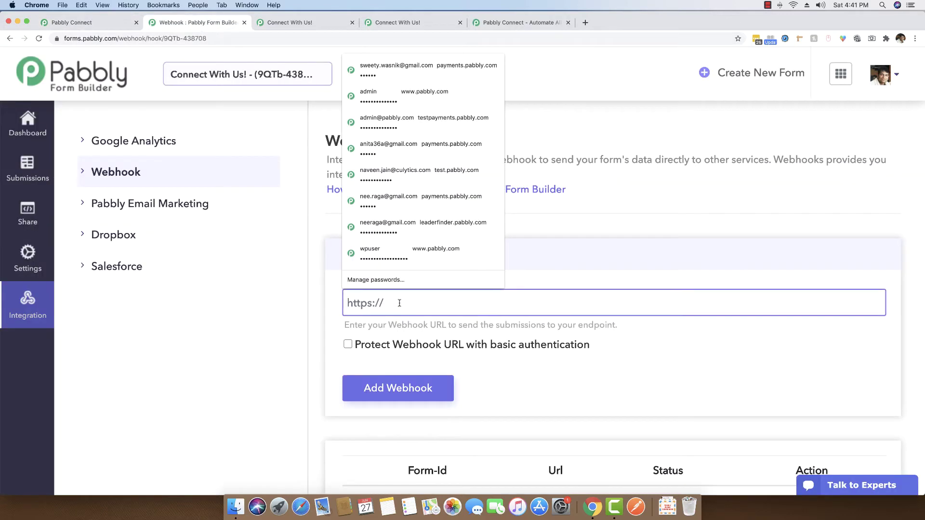
{"action": "key", "text": "super+v"}
{"action": "left_click", "coordinate": [396, 389]}
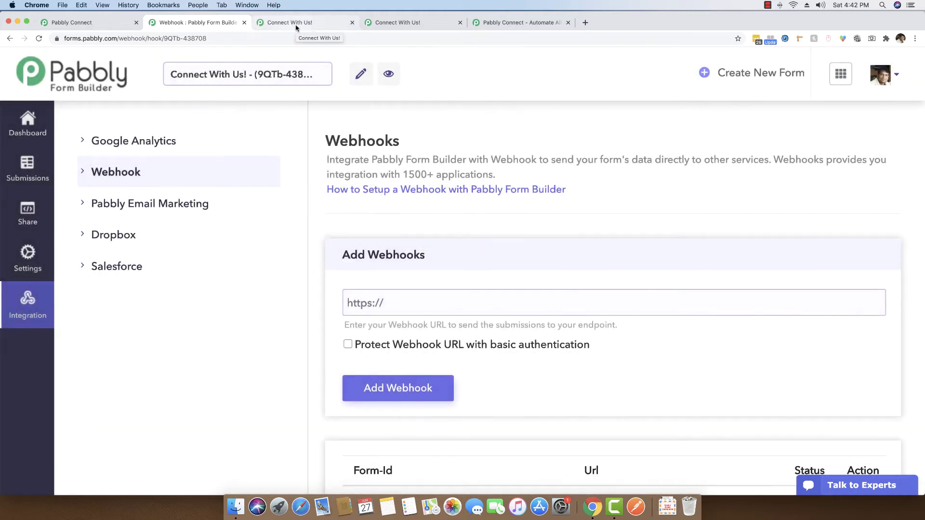
{"action": "scroll", "coordinate": [336, 222], "scroll_direction": "down", "scroll_amount": 5}
- Close the webhook settings tab, leaving the Connect With Us! form page open
{"action": "left_click", "coordinate": [281, 23]}
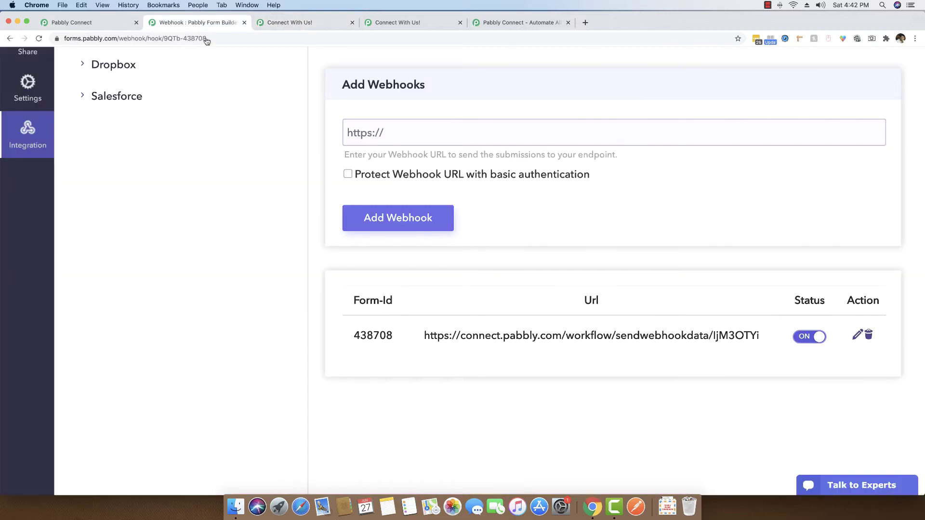
{"action": "left_click", "coordinate": [200, 23]}
{"action": "left_click", "coordinate": [244, 23]}
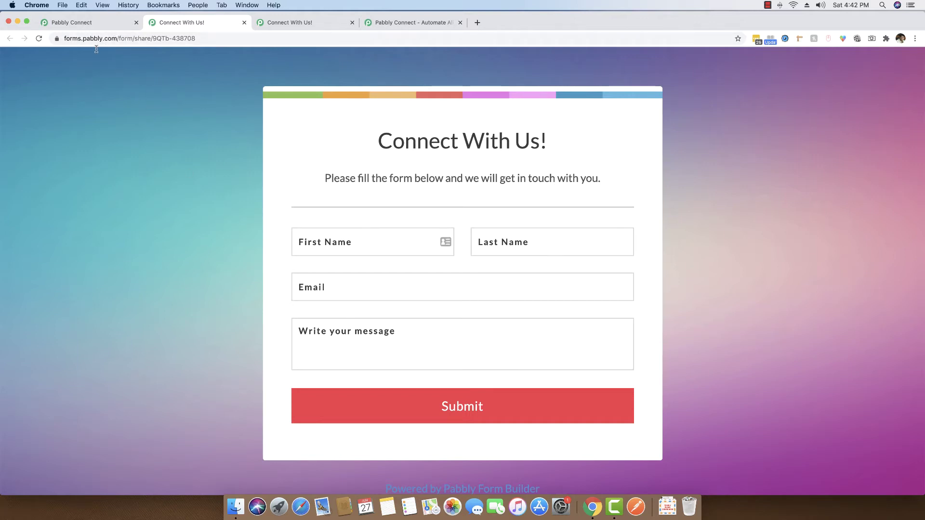
- Set the Pabbly Connect trigger to wait for a webhook response
{"action": "left_click", "coordinate": [89, 24]}
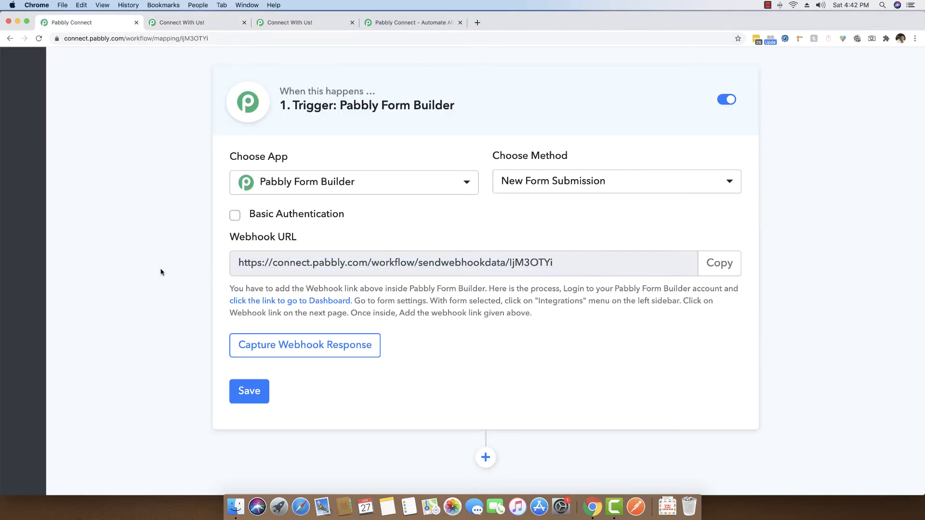
{"action": "left_click", "coordinate": [296, 349]}
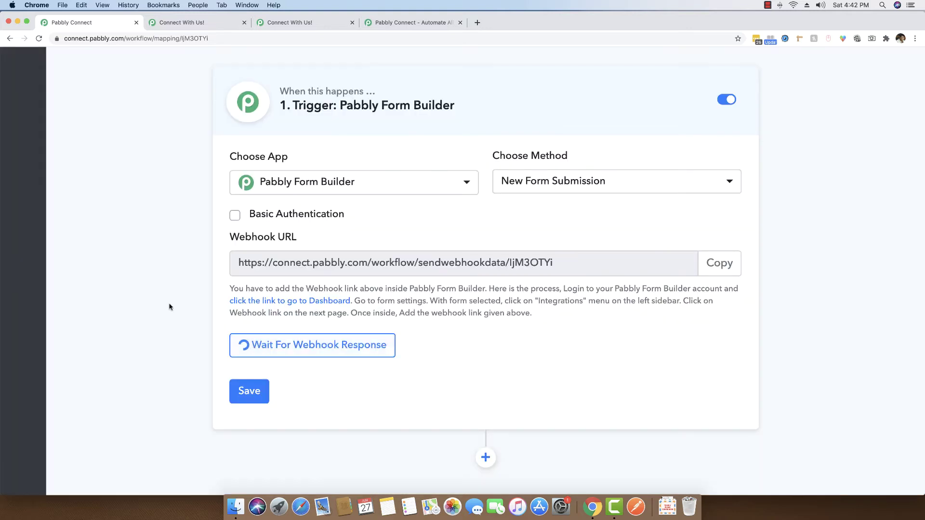
{"action": "left_click", "coordinate": [193, 23]}
- Submit the form with a test first name, last name, email and 'This is my first message.'
{"action": "left_click", "coordinate": [328, 238]}
{"action": "key", "text": "Tab"}
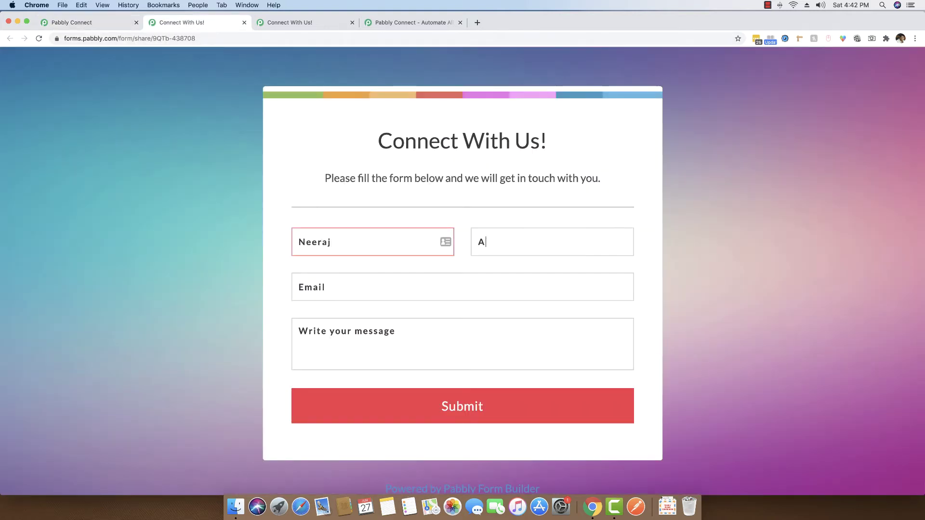
{"action": "key", "text": "Tab"}
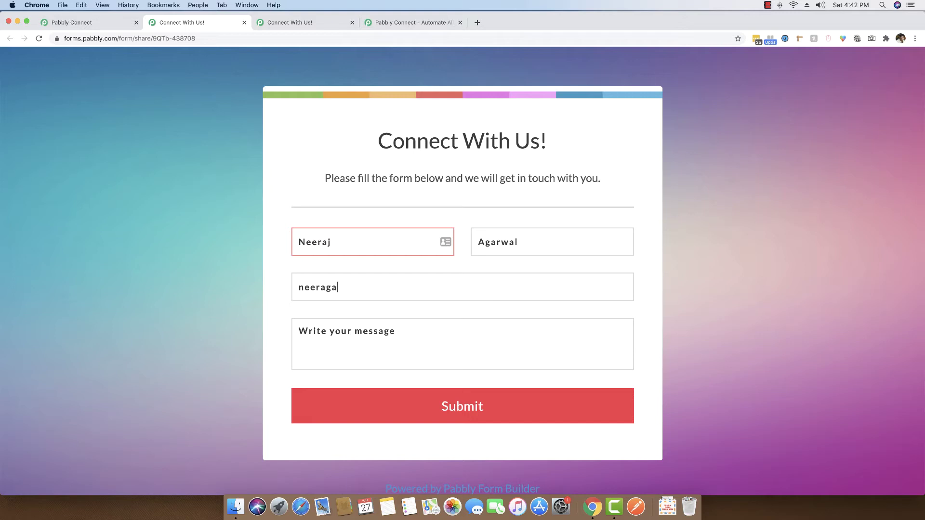
{"action": "key", "text": "Tab"}
{"action": "type", "text": "This is my "}
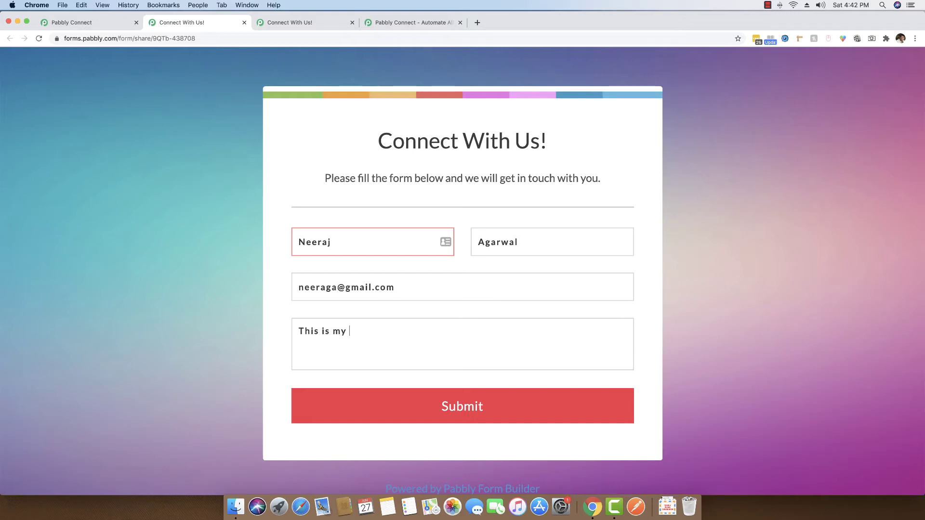
{"action": "type", "text": "first message."}
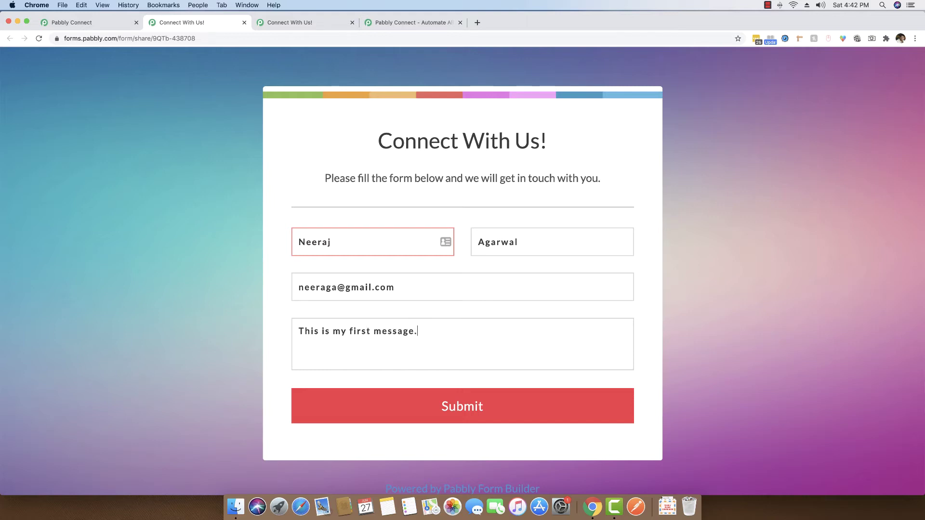
{"action": "left_click", "coordinate": [470, 405]}
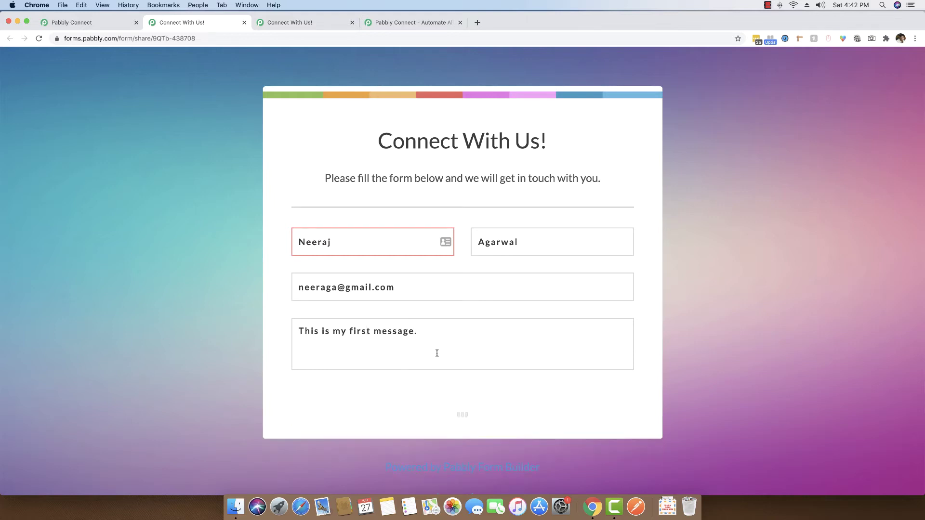
- Review the captured first name, last name and email values in the webhook response
{"action": "left_click", "coordinate": [105, 24]}
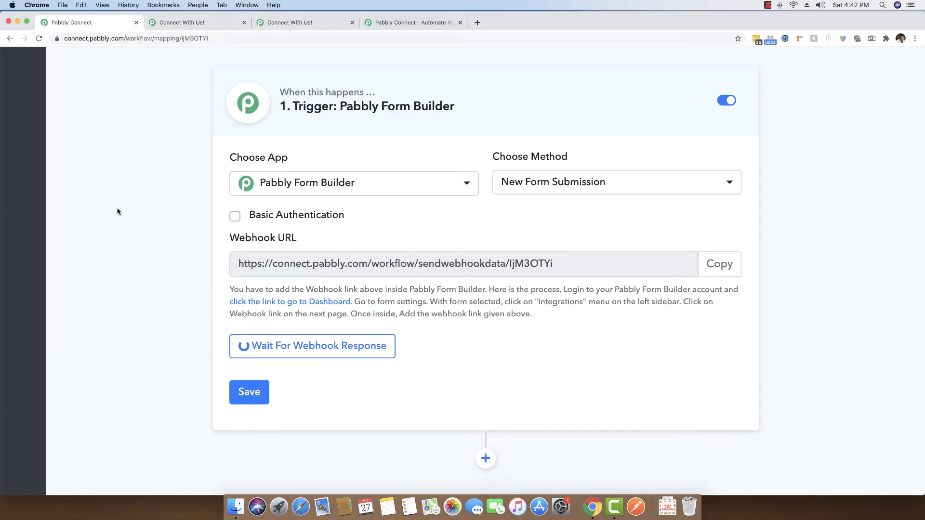
{"action": "scroll", "coordinate": [118, 211], "scroll_direction": "down", "scroll_amount": 2}
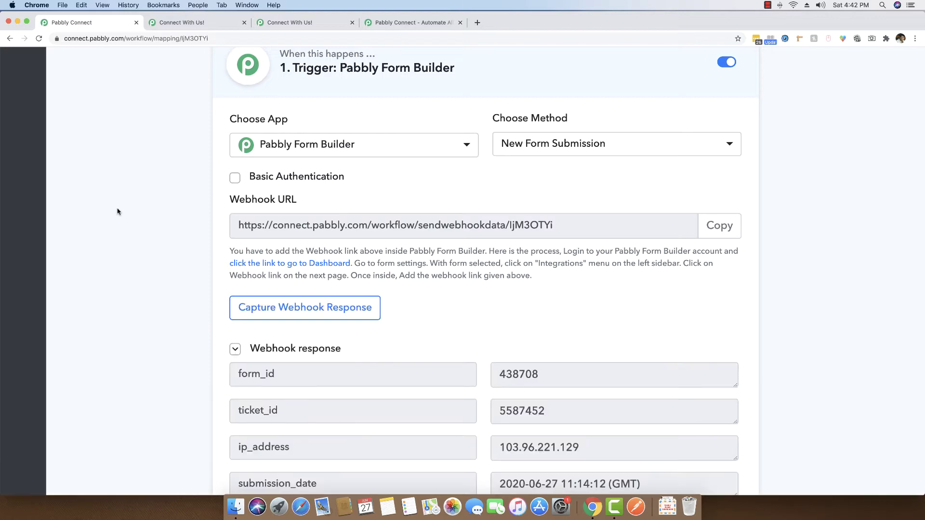
{"action": "scroll", "coordinate": [117, 211], "scroll_direction": "down", "scroll_amount": 5}
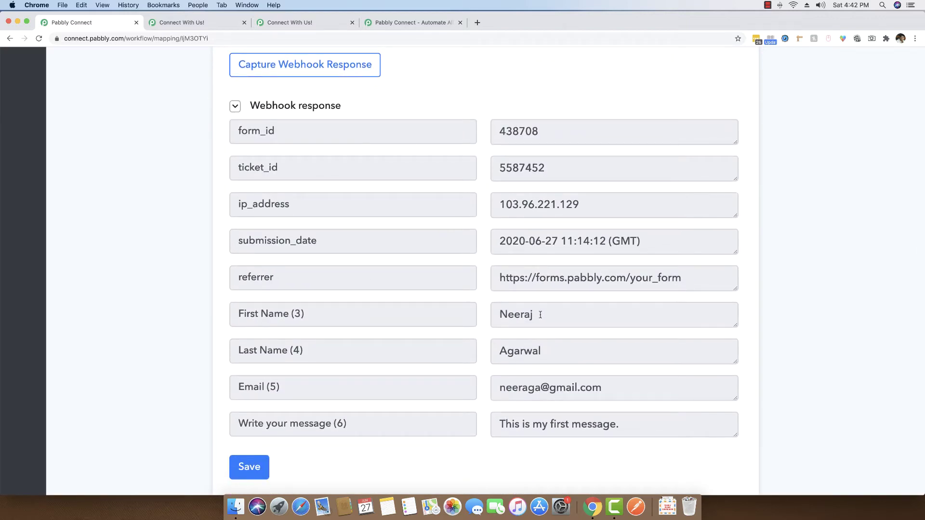
{"action": "left_click_drag", "start_coordinate": [540, 314], "coordinate": [485, 321]}
{"action": "left_click_drag", "start_coordinate": [545, 351], "coordinate": [501, 348]}
{"action": "left_click_drag", "start_coordinate": [605, 384], "coordinate": [492, 383]}
{"action": "left_click", "coordinate": [565, 390]}
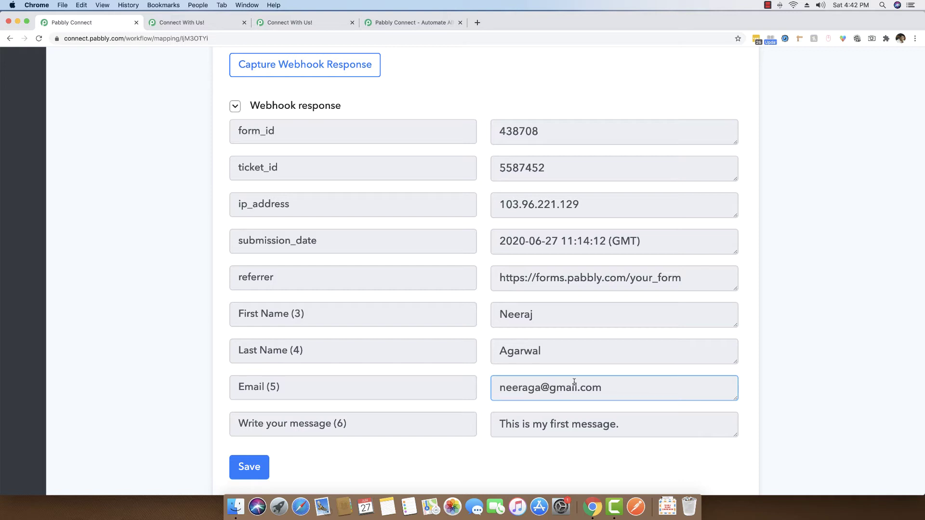
- Reload the form page for a blank copy and return to the webhook response
{"action": "left_click", "coordinate": [208, 23]}
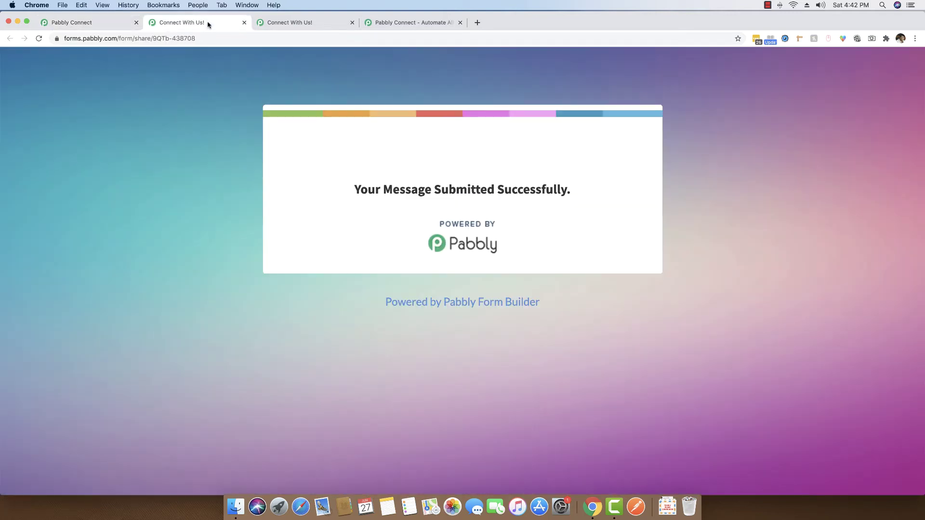
{"action": "left_click", "coordinate": [151, 38]}
{"action": "key", "text": "Return"}
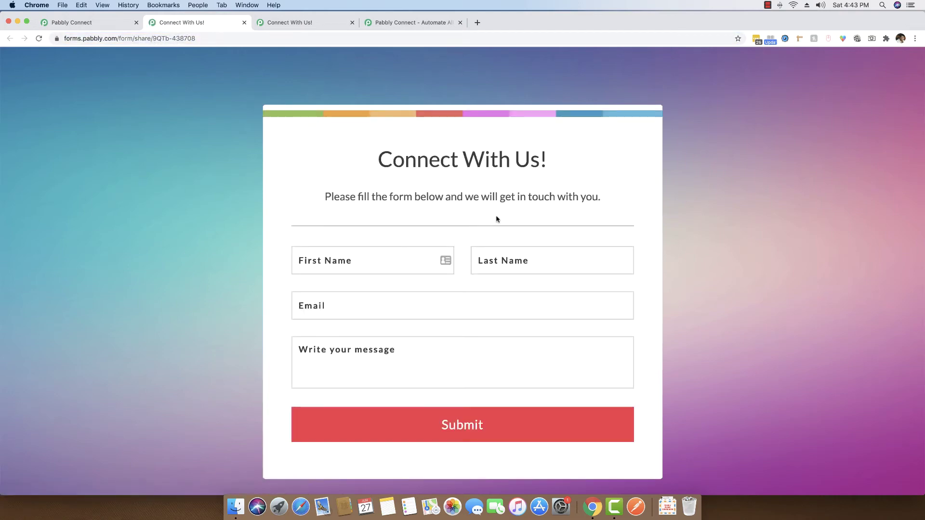
{"action": "left_click", "coordinate": [91, 23]}
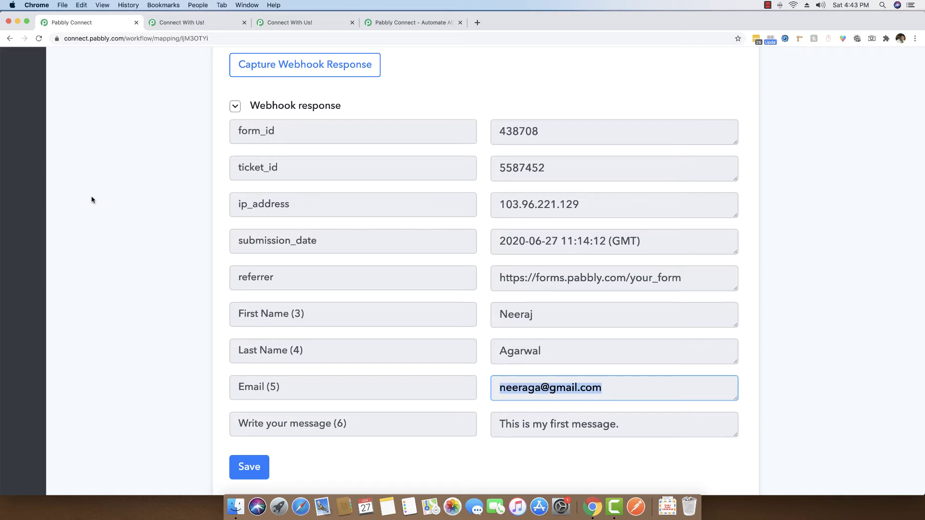
{"action": "scroll", "coordinate": [92, 199], "scroll_direction": "down", "scroll_amount": 5}
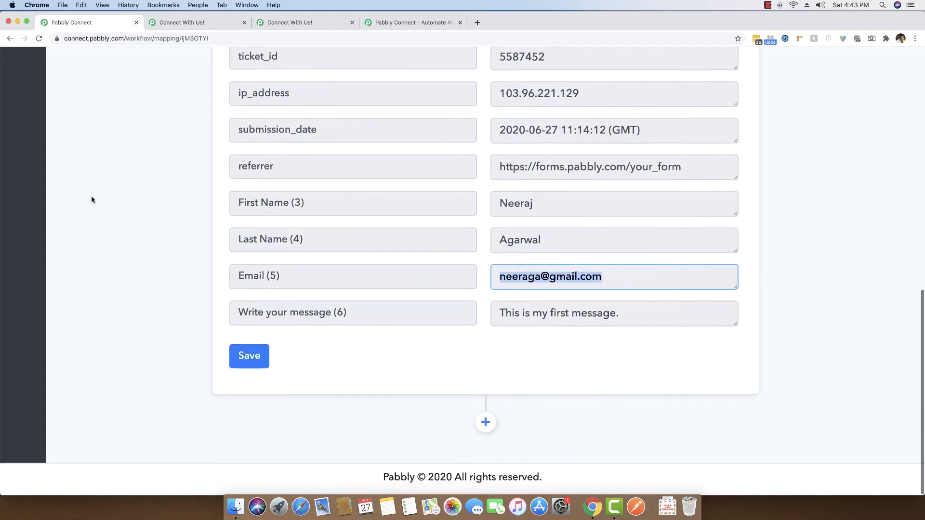
- Add a Zoom action step using the Add Meeting Registrant method
{"action": "left_click", "coordinate": [485, 431]}
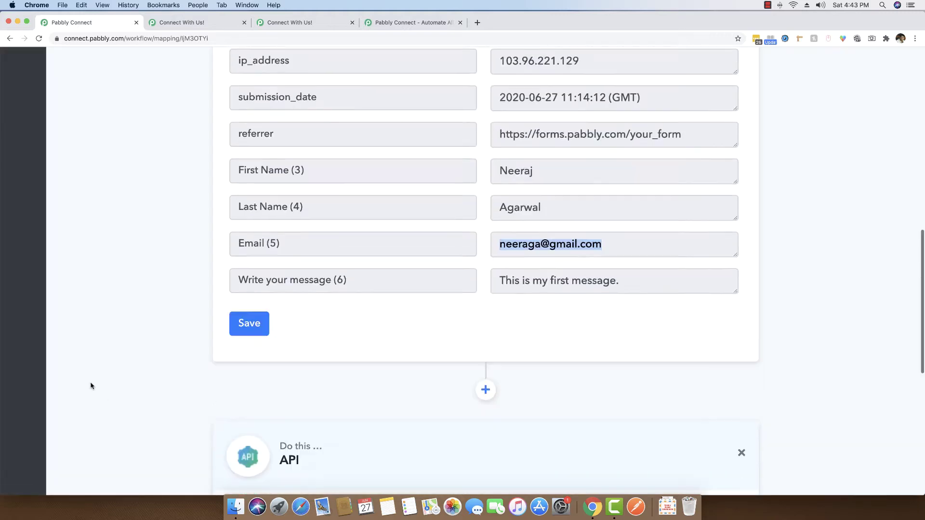
{"action": "left_click", "coordinate": [311, 284]}
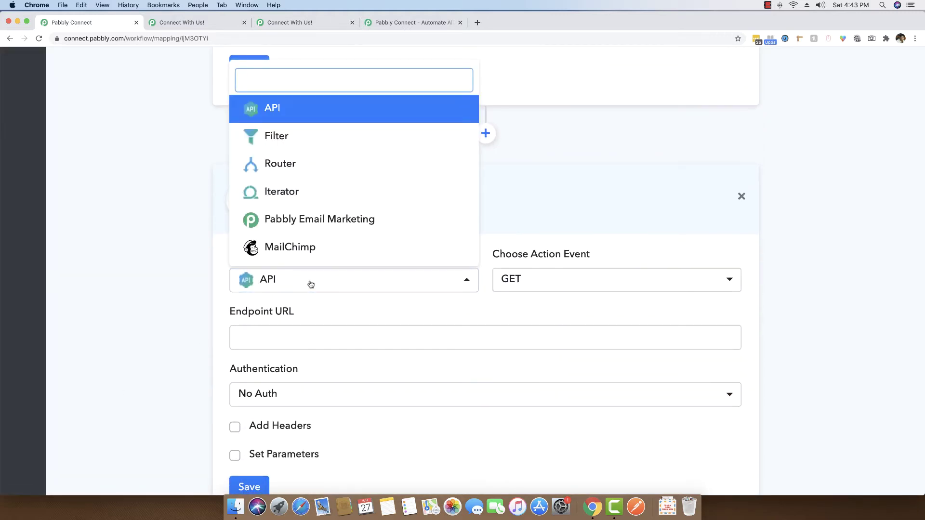
{"action": "type", "text": "zoom"}
{"action": "left_click", "coordinate": [318, 247]}
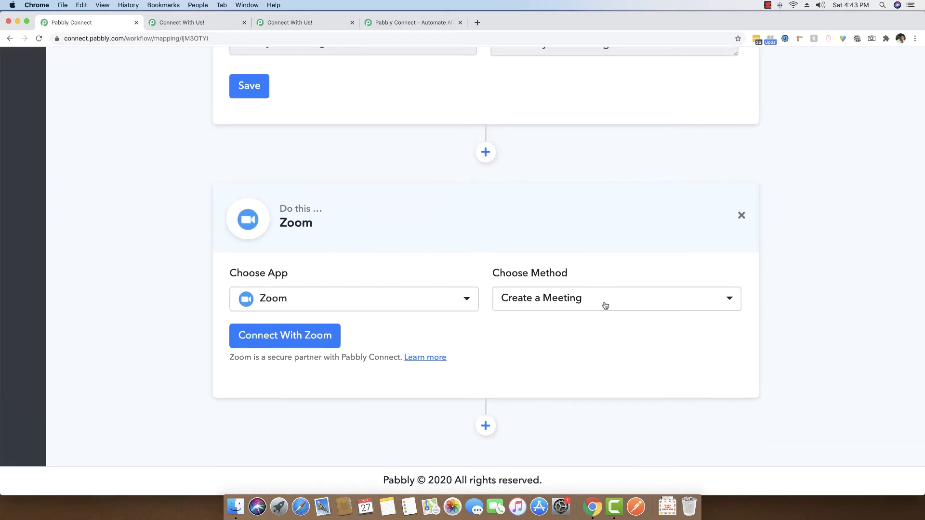
{"action": "left_click", "coordinate": [605, 304]}
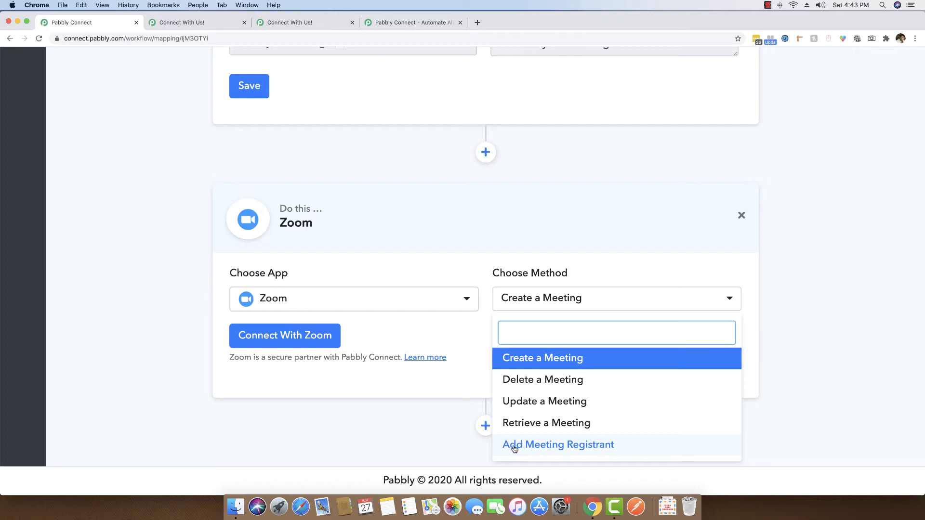
{"action": "left_click", "coordinate": [573, 448]}
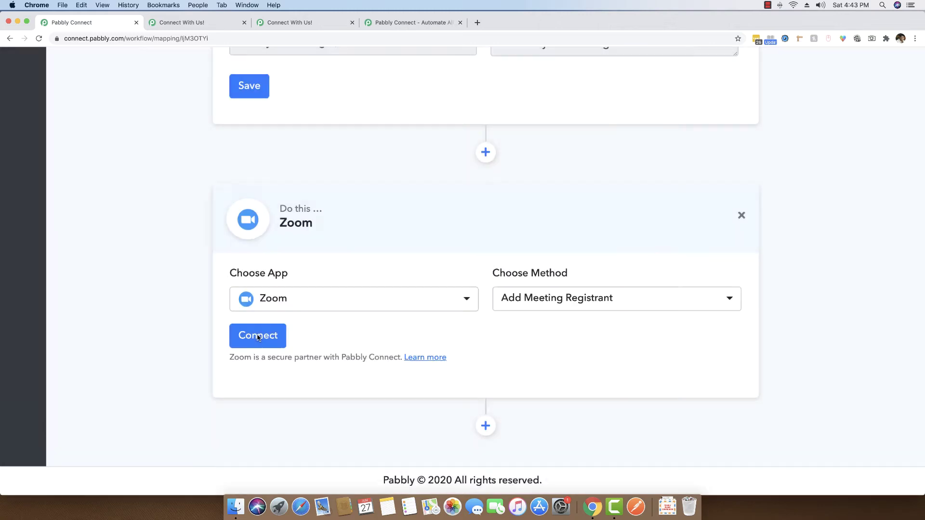
- Sign in to Zoom through the OAuth popup and confirm the successful authorization
{"action": "left_click", "coordinate": [259, 336]}
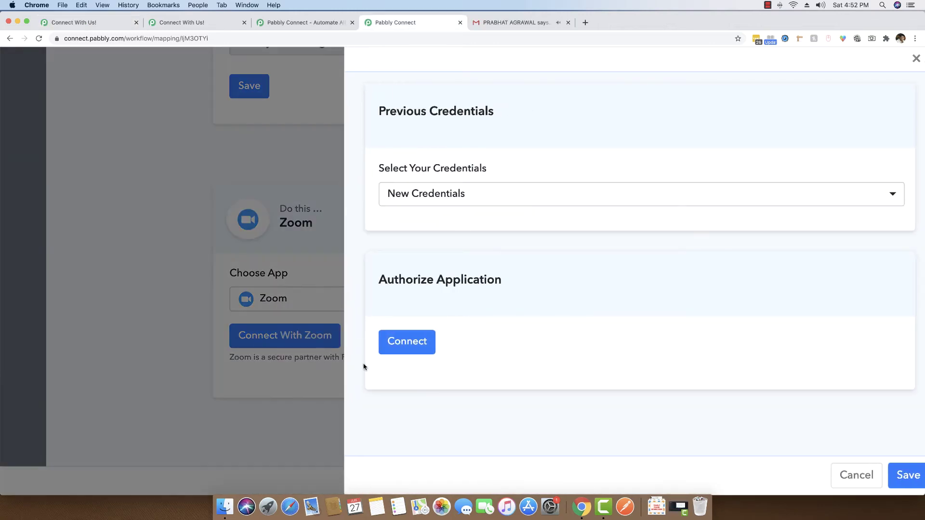
{"action": "left_click", "coordinate": [401, 346]}
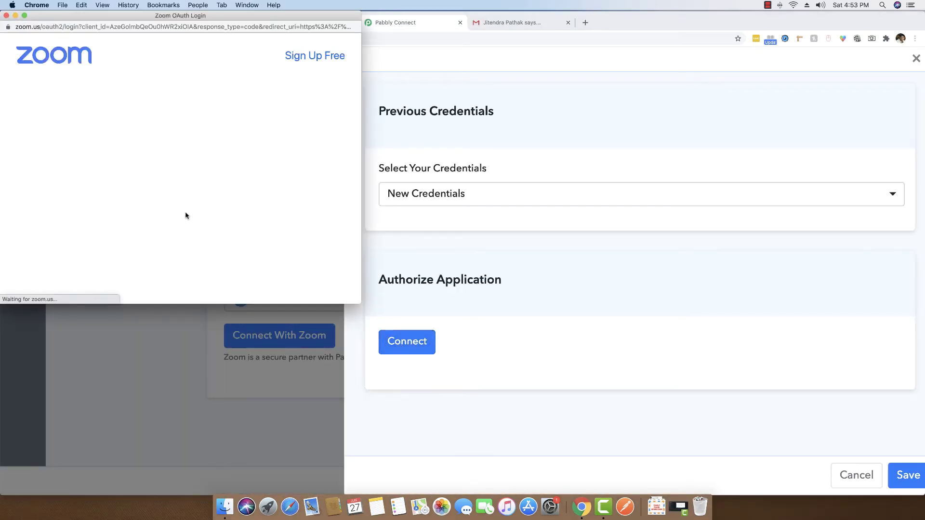
{"action": "left_click_drag", "start_coordinate": [147, 130], "coordinate": [24, 129]}
{"action": "left_click", "coordinate": [138, 130]}
{"action": "left_click_drag", "start_coordinate": [113, 168], "coordinate": [3, 175]}
{"action": "left_click", "coordinate": [318, 172]}
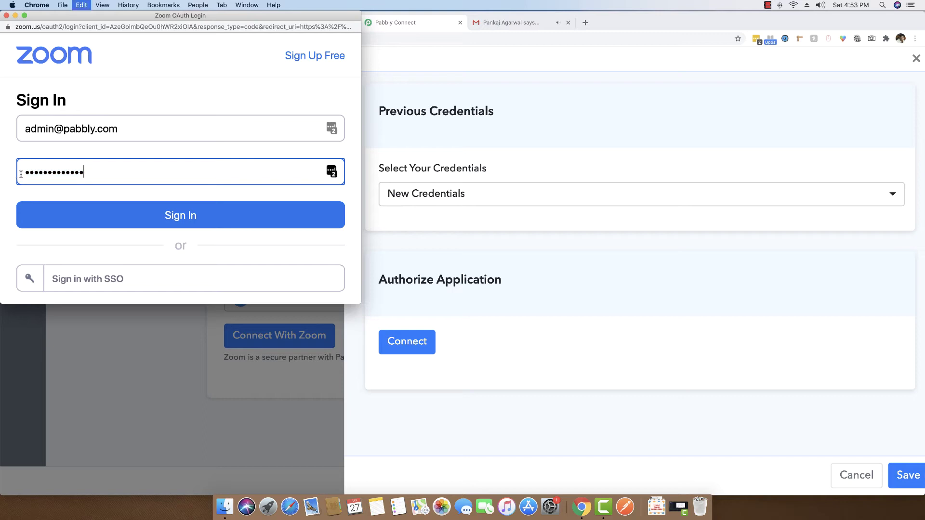
{"action": "left_click", "coordinate": [191, 216]}
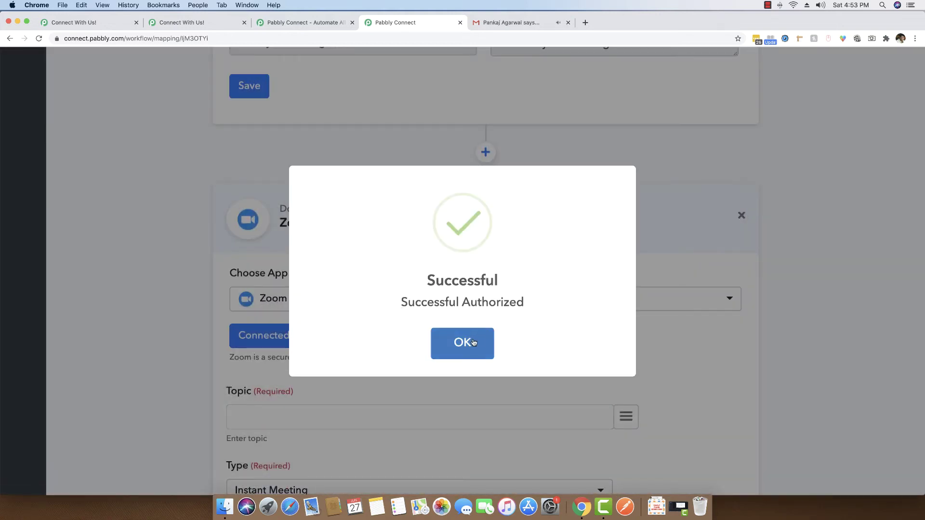
{"action": "left_click", "coordinate": [473, 343]}
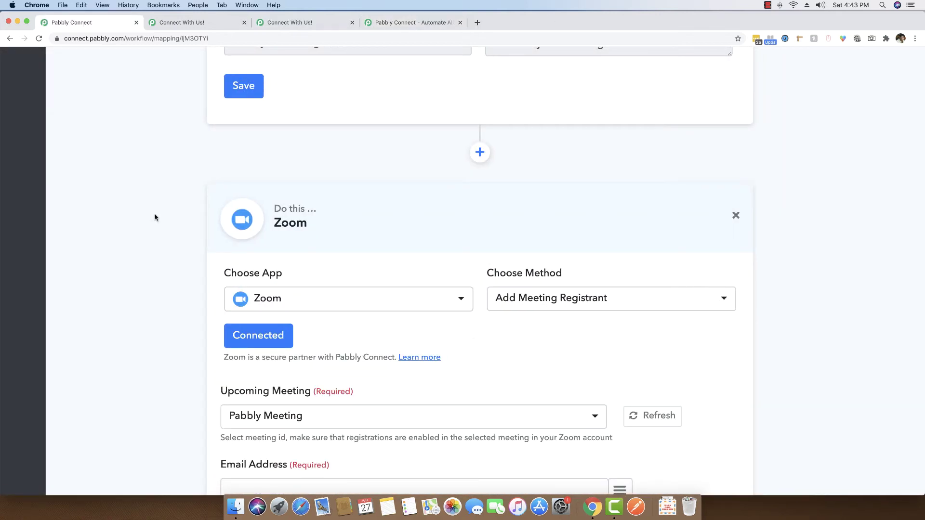
- Keep Pabbly Meeting as the meeting and map the form's Email into Email Address
{"action": "scroll", "coordinate": [154, 218], "scroll_direction": "down", "scroll_amount": 5}
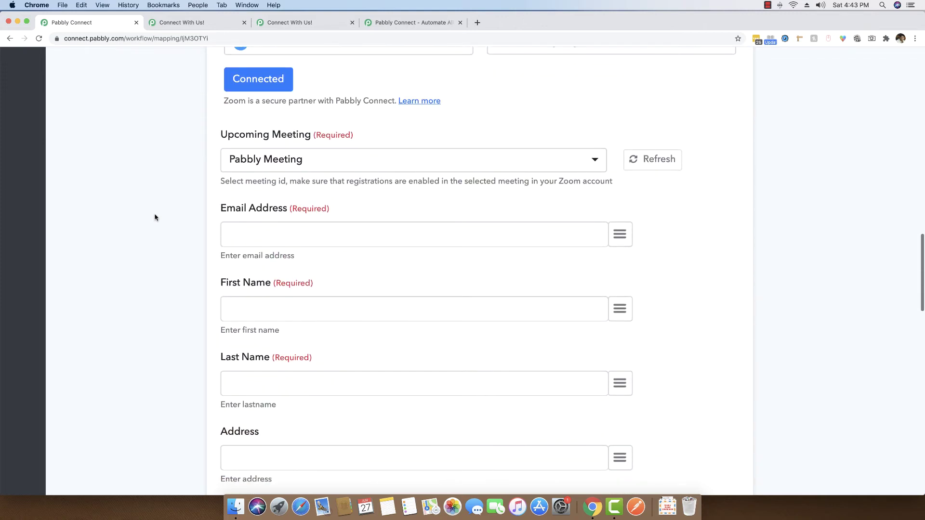
{"action": "left_click", "coordinate": [316, 163]}
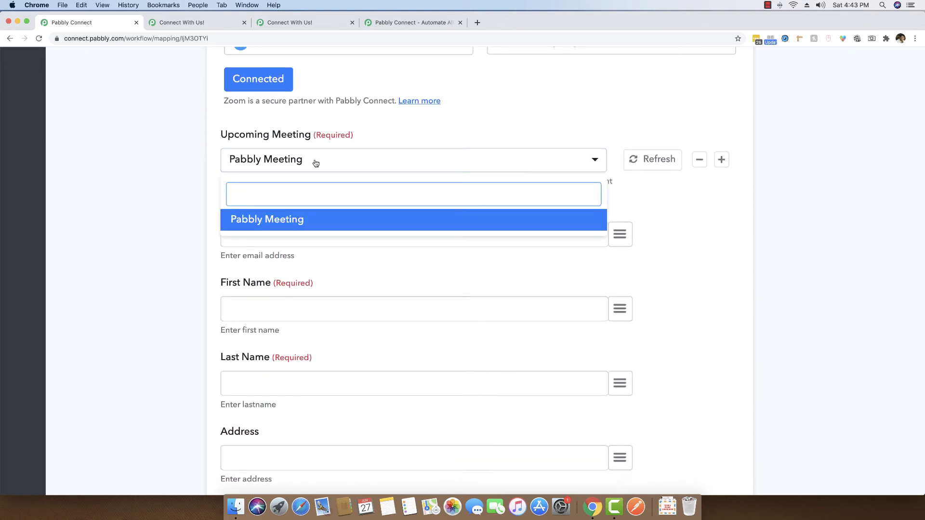
{"action": "left_click", "coordinate": [321, 162]}
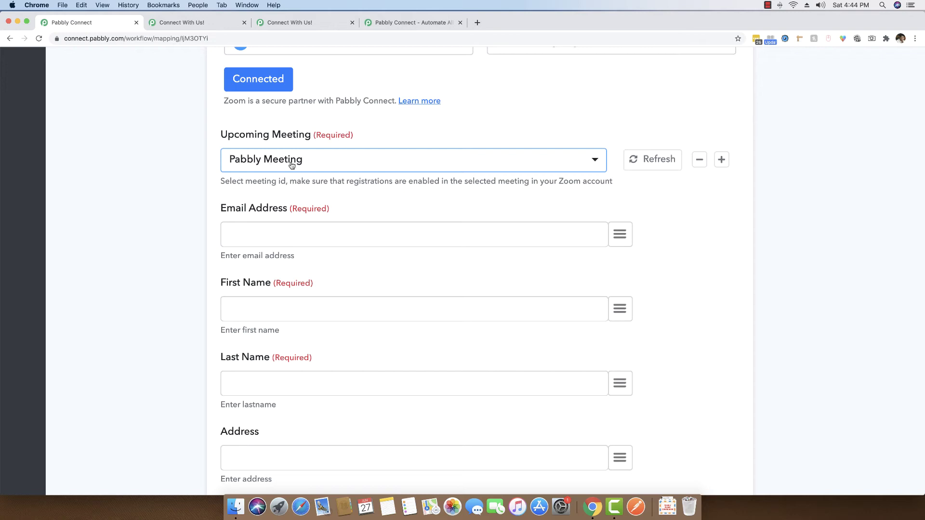
{"action": "left_click", "coordinate": [308, 234]}
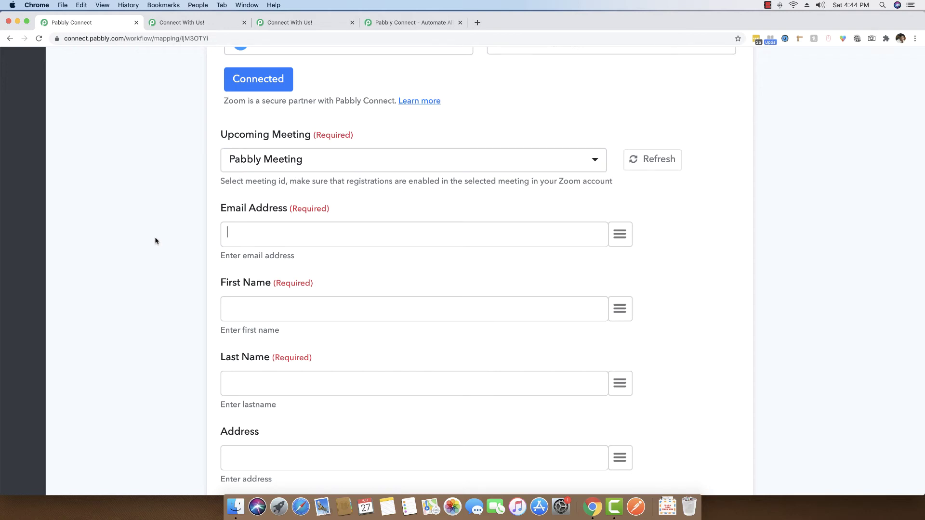
{"action": "scroll", "coordinate": [155, 240], "scroll_direction": "down", "scroll_amount": 2}
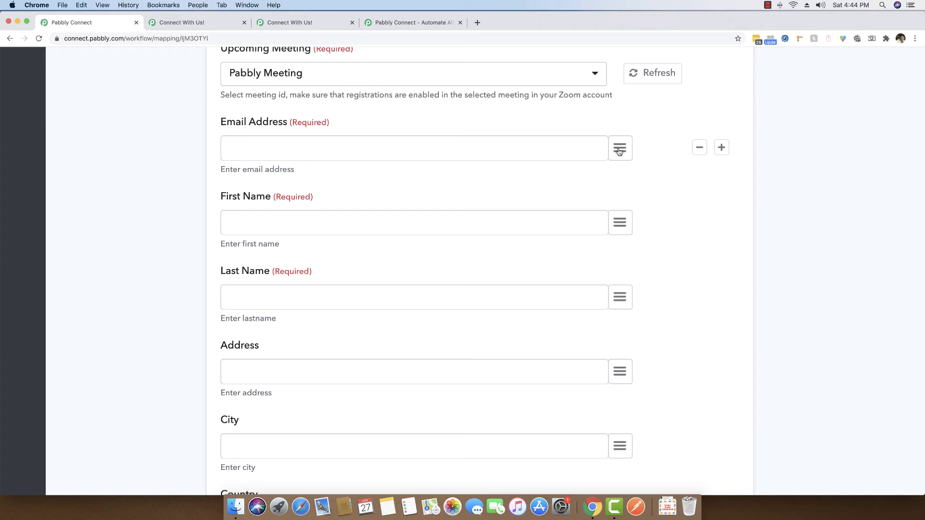
{"action": "left_click", "coordinate": [620, 150]}
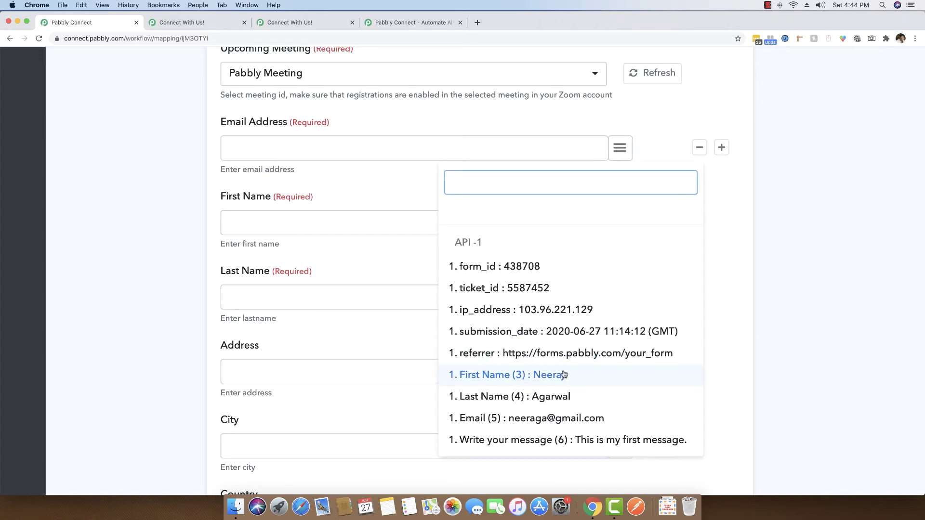
{"action": "left_click", "coordinate": [554, 418]}
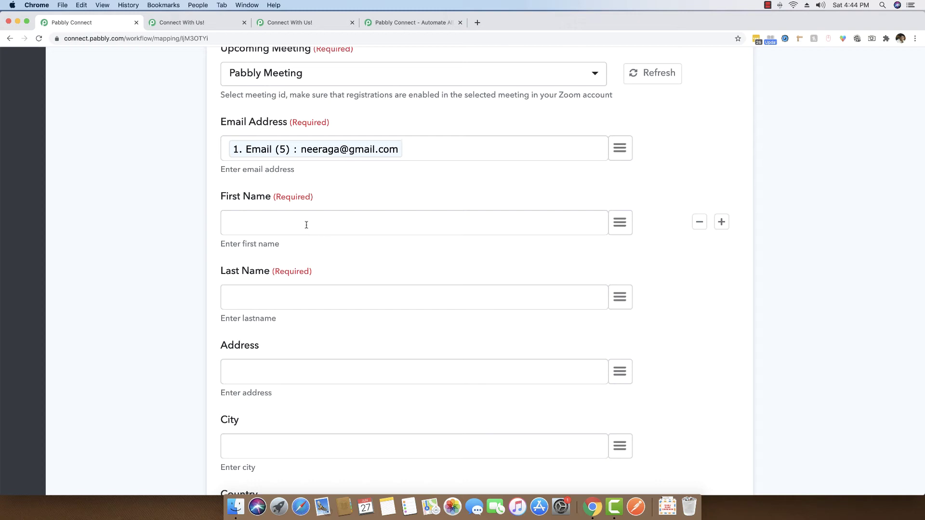
- Map the form's First Name and Last Name values into the registrant's name fields
{"action": "left_click", "coordinate": [611, 225]}
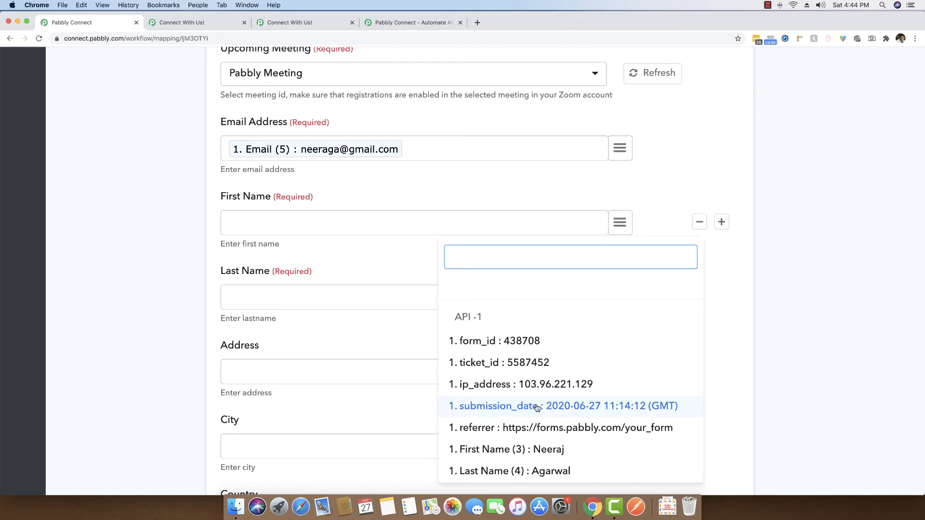
{"action": "left_click", "coordinate": [531, 450]}
{"action": "left_click", "coordinate": [334, 294]}
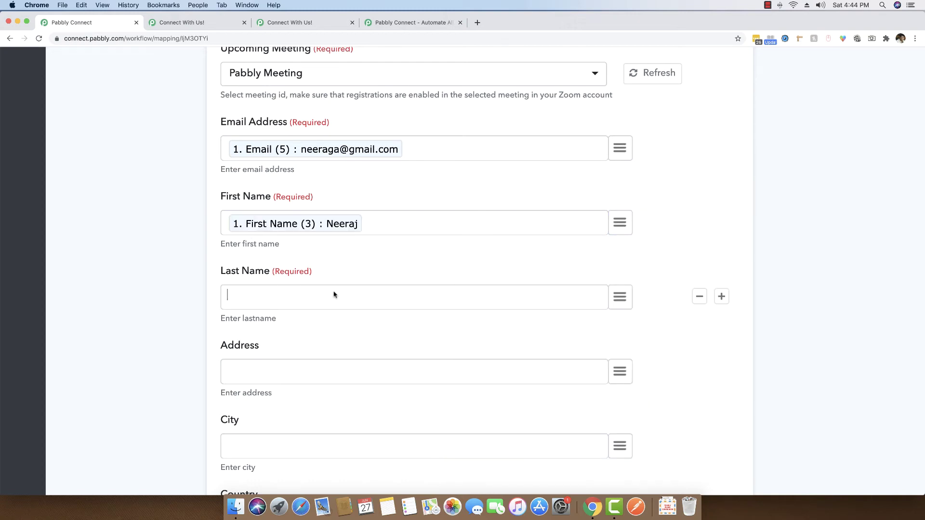
{"action": "left_click", "coordinate": [615, 297]}
{"action": "scroll", "coordinate": [523, 250], "scroll_direction": "down", "scroll_amount": 3}
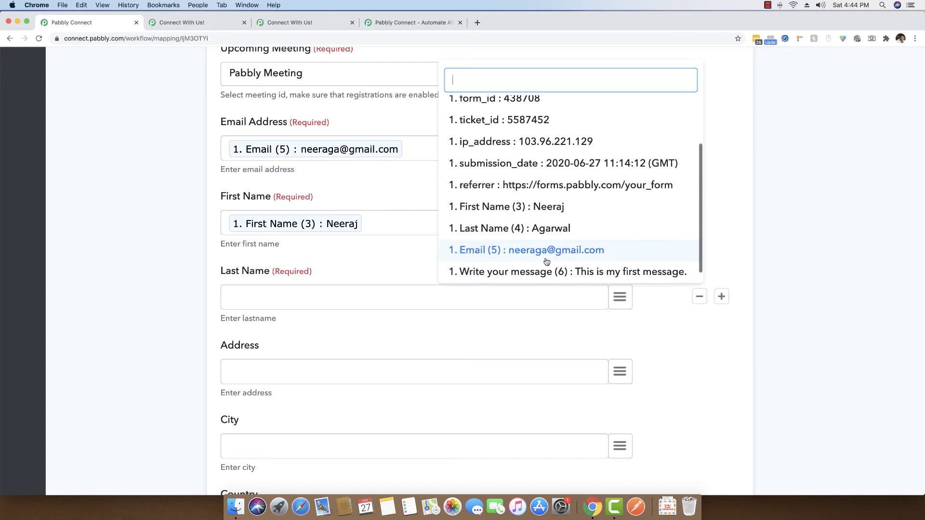
{"action": "left_click", "coordinate": [533, 226]}
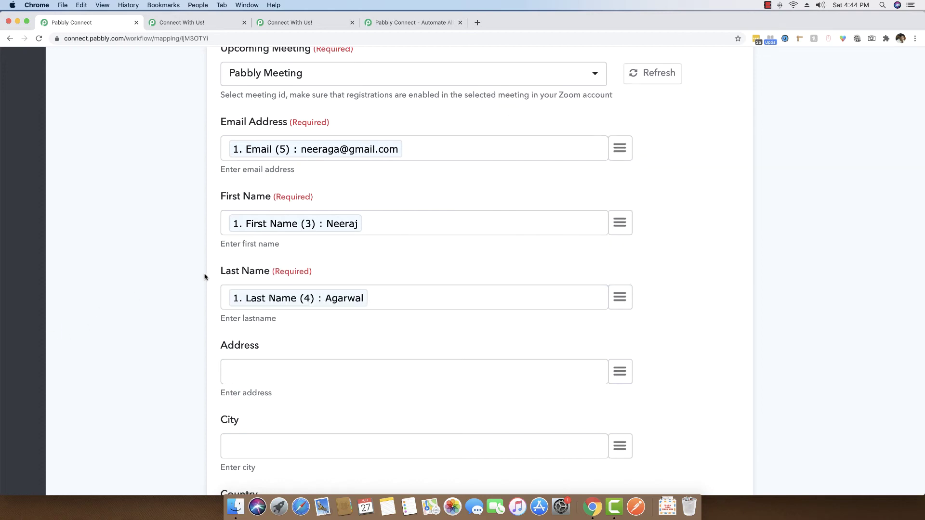
{"action": "scroll", "coordinate": [153, 260], "scroll_direction": "up", "scroll_amount": 5}
{"action": "scroll", "coordinate": [153, 260], "scroll_direction": "up", "scroll_amount": 7}
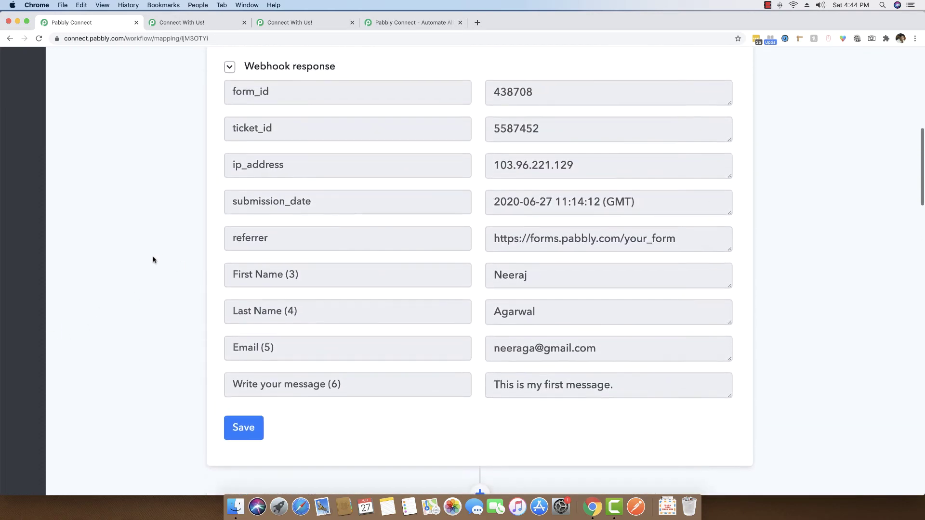
{"action": "scroll", "coordinate": [180, 117], "scroll_direction": "up", "scroll_amount": 8}
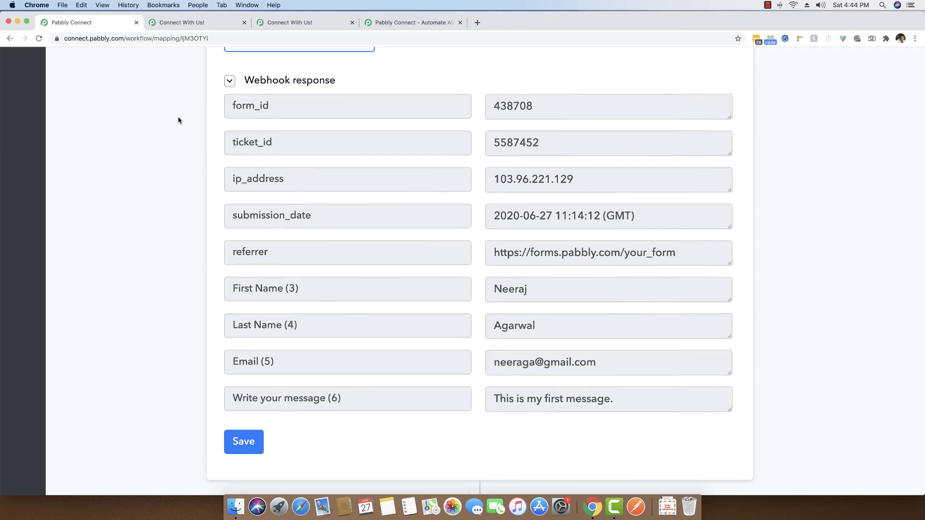
{"action": "scroll", "coordinate": [152, 226], "scroll_direction": "down", "scroll_amount": 5}
{"action": "scroll", "coordinate": [152, 226], "scroll_direction": "down", "scroll_amount": 15}
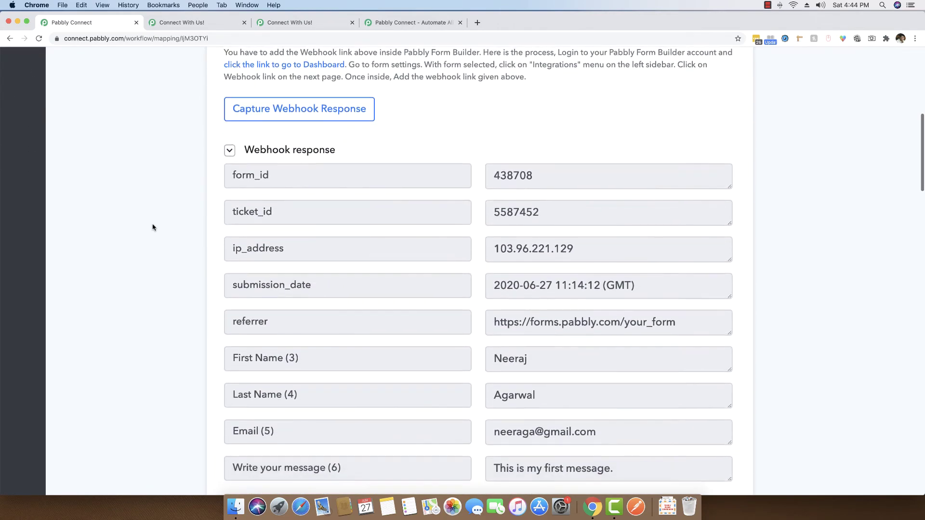
{"action": "scroll", "coordinate": [153, 226], "scroll_direction": "down", "scroll_amount": 9}
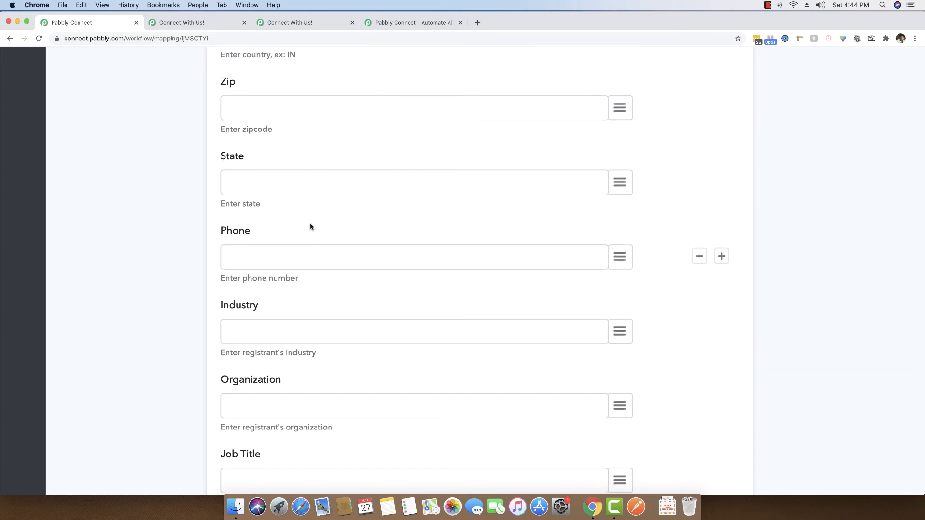
{"action": "scroll", "coordinate": [310, 227], "scroll_direction": "down", "scroll_amount": 10}
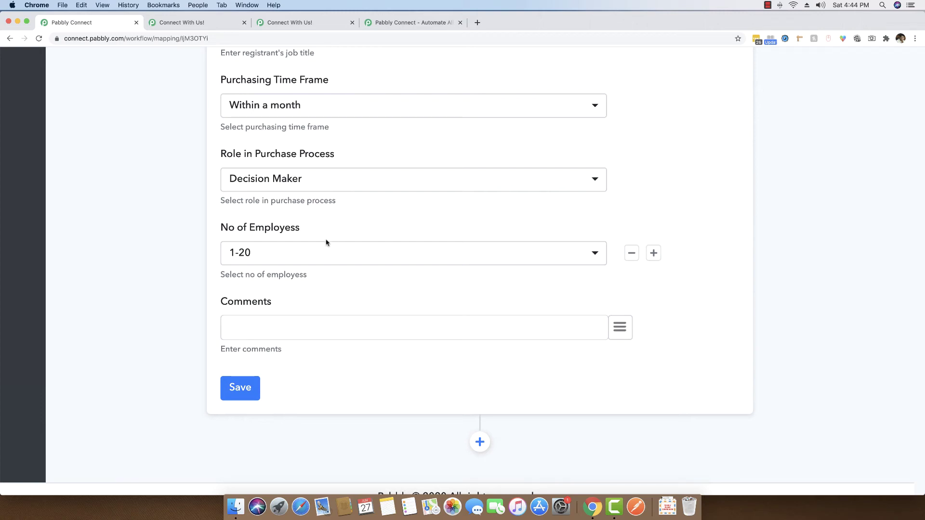
- Save the Zoom registrant action and send a test request that succeeds
{"action": "left_click", "coordinate": [239, 391]}
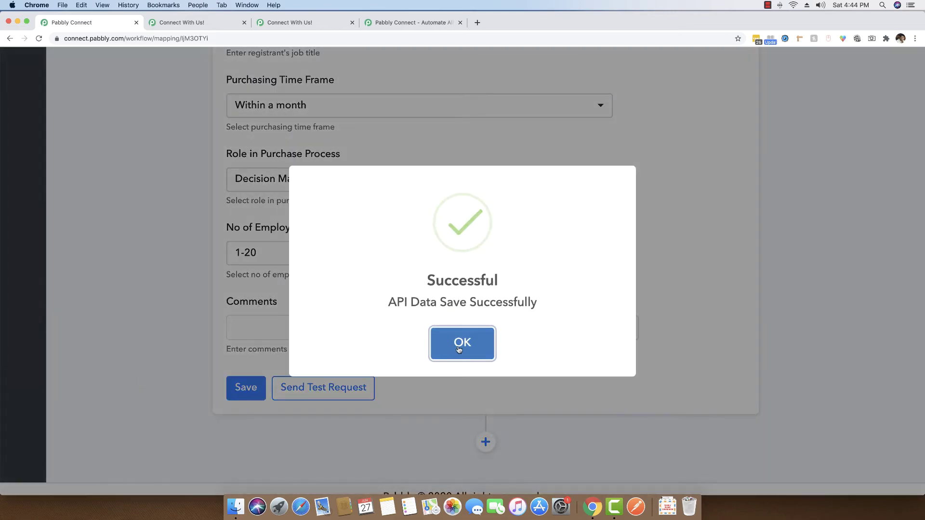
{"action": "left_click", "coordinate": [462, 345]}
{"action": "left_click", "coordinate": [290, 379]}
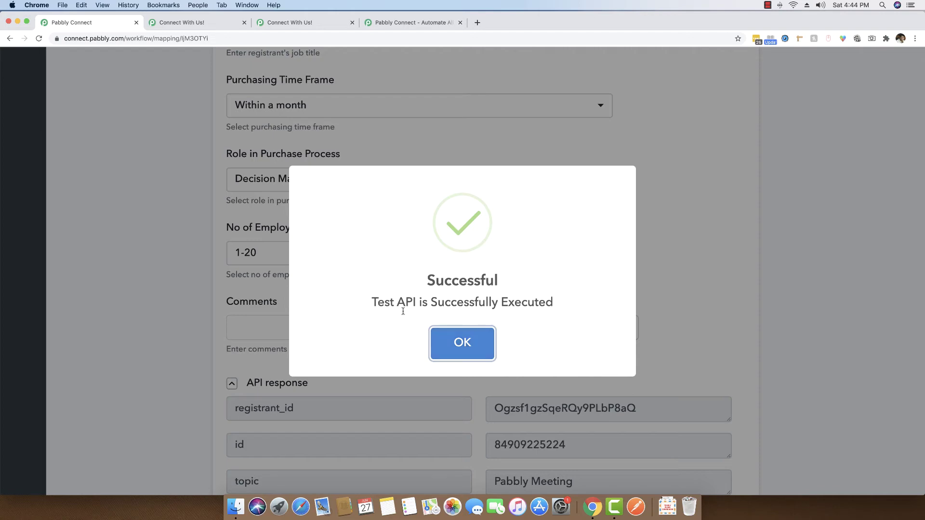
{"action": "left_click", "coordinate": [472, 343]}
- Review the API response showing the Pabbly Meeting registrant and its join URL
{"action": "scroll", "coordinate": [541, 345], "scroll_direction": "down", "scroll_amount": 5}
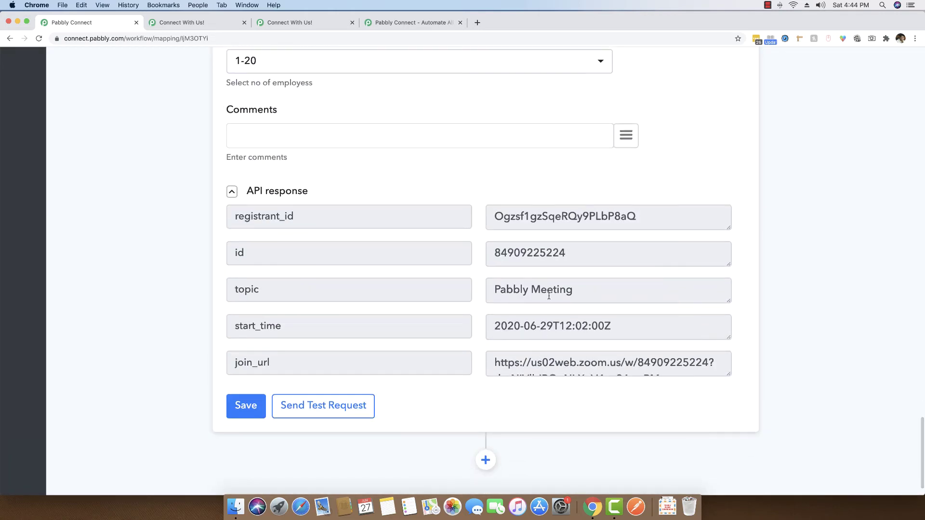
{"action": "triple_click", "coordinate": [583, 293]}
{"action": "scroll", "coordinate": [637, 330], "scroll_direction": "down", "scroll_amount": 2}
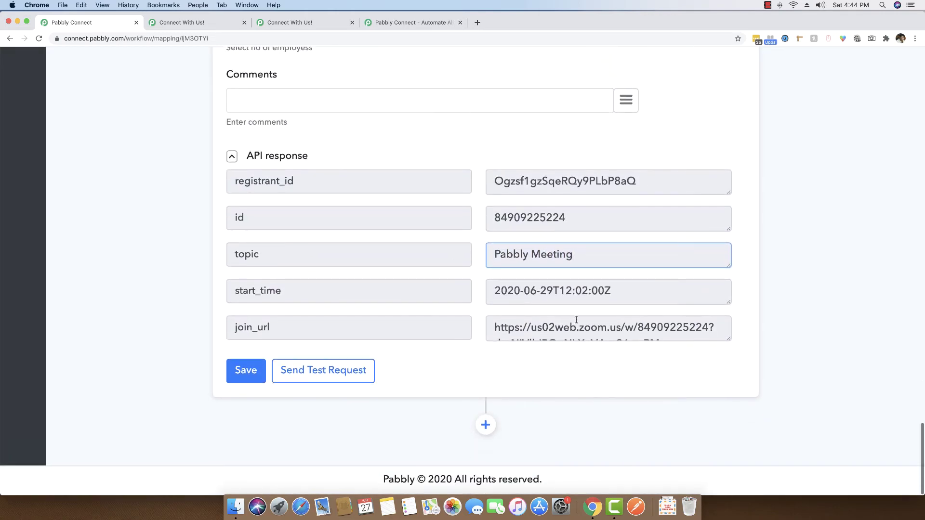
{"action": "scroll", "coordinate": [683, 316], "scroll_direction": "up", "scroll_amount": 15}
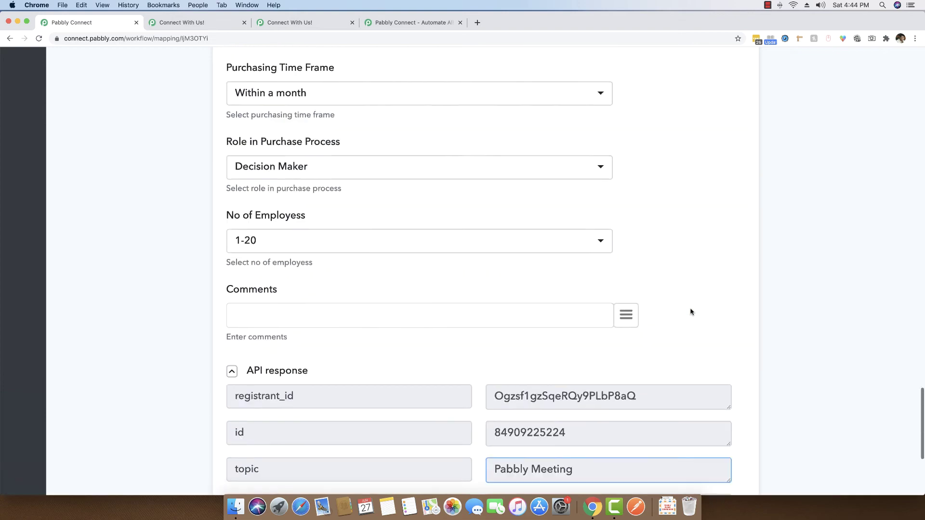
{"action": "scroll", "coordinate": [690, 312], "scroll_direction": "up", "scroll_amount": 7}
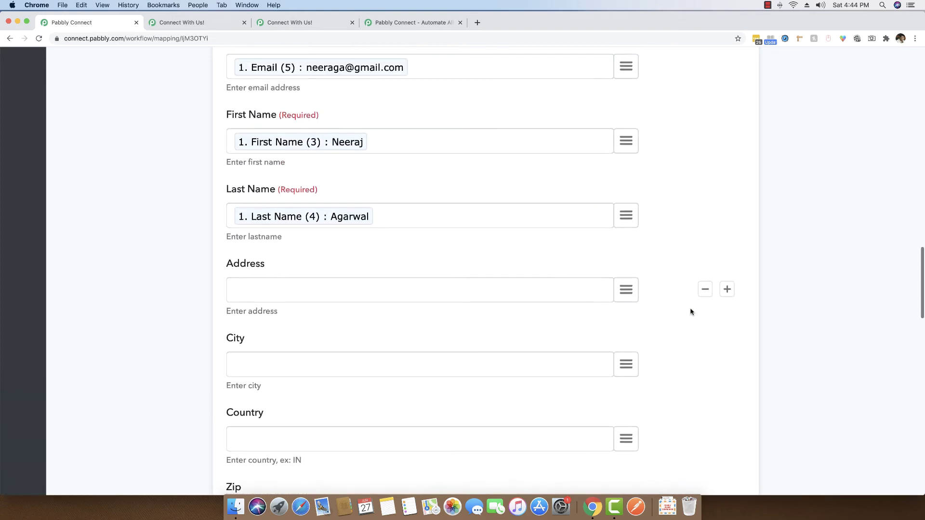
{"action": "left_click_drag", "start_coordinate": [102, 23], "coordinate": [424, 22]}
- Load zoom.com in a new tab and go to the Zoom Meetings list
{"action": "left_click", "coordinate": [478, 23]}
{"action": "type", "text": "zoom.com"}
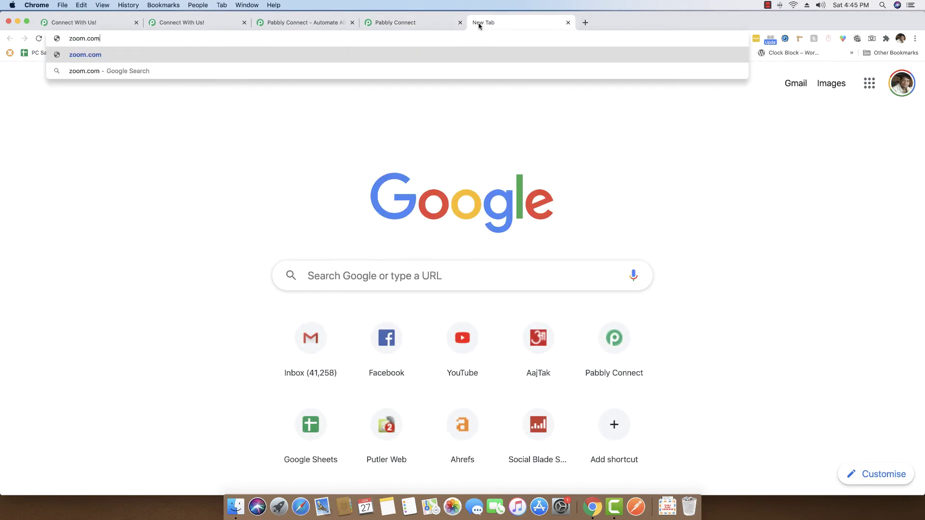
{"action": "key", "text": "Return"}
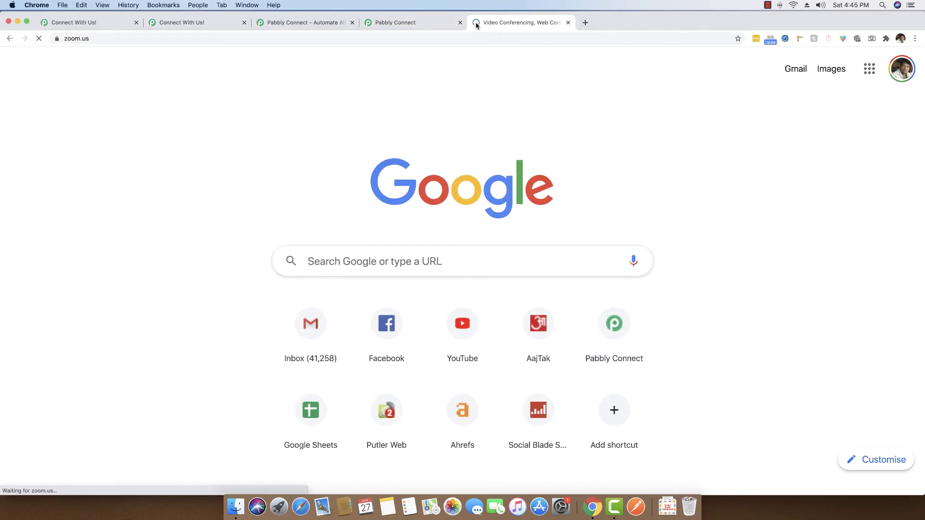
{"action": "left_click", "coordinate": [880, 96]}
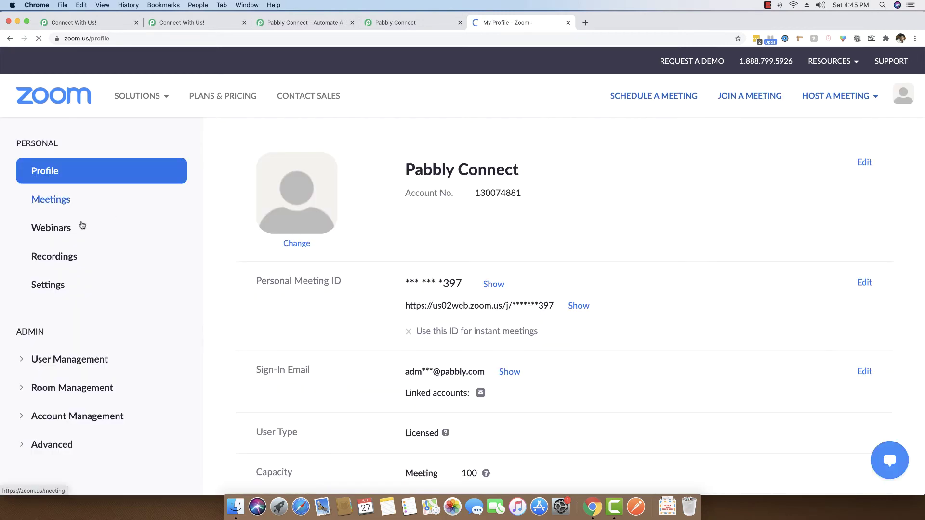
{"action": "left_click", "coordinate": [44, 208]}
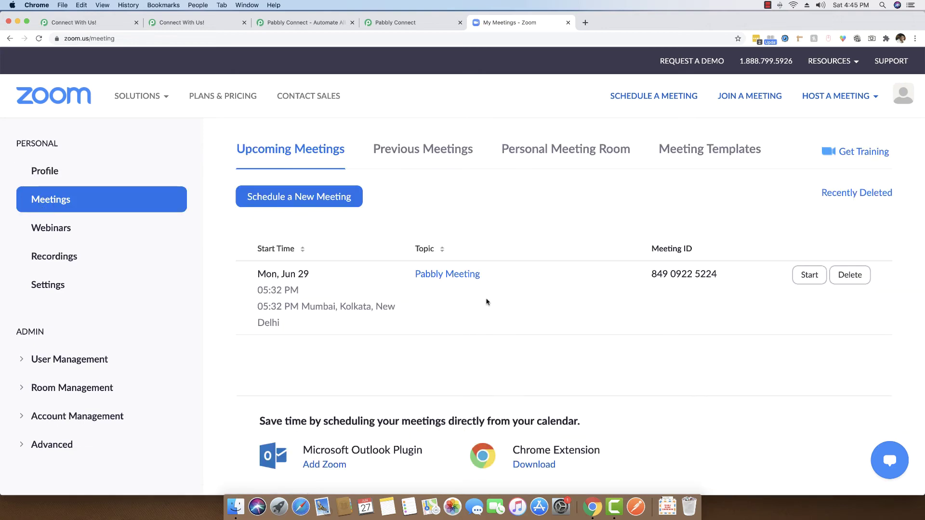
- Open Pabbly Meeting's registrants and check the new Jun 27, 2020 04:44 PM entry
{"action": "scroll", "coordinate": [521, 297], "scroll_direction": "down", "scroll_amount": 3}
{"action": "scroll", "coordinate": [521, 295], "scroll_direction": "up", "scroll_amount": 3}
{"action": "left_click", "coordinate": [449, 265]}
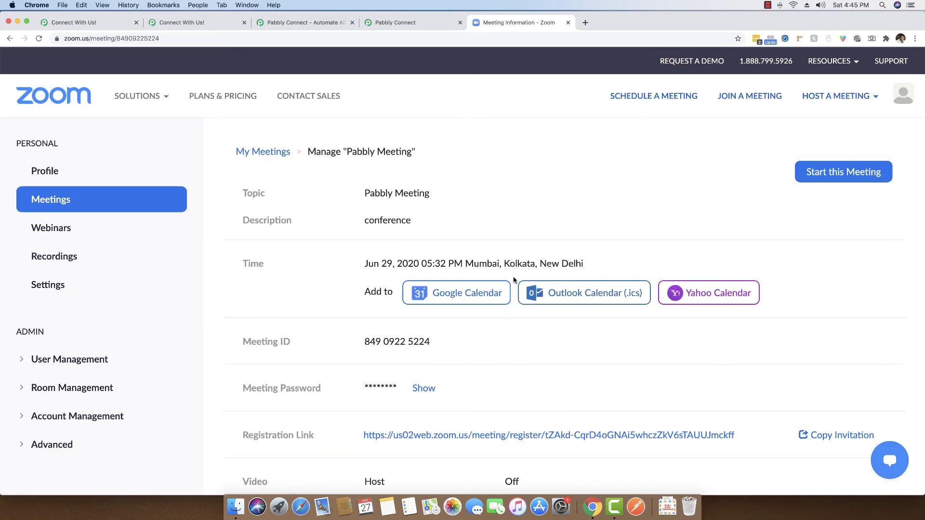
{"action": "scroll", "coordinate": [514, 280], "scroll_direction": "down", "scroll_amount": 7}
{"action": "scroll", "coordinate": [514, 280], "scroll_direction": "down", "scroll_amount": 6}
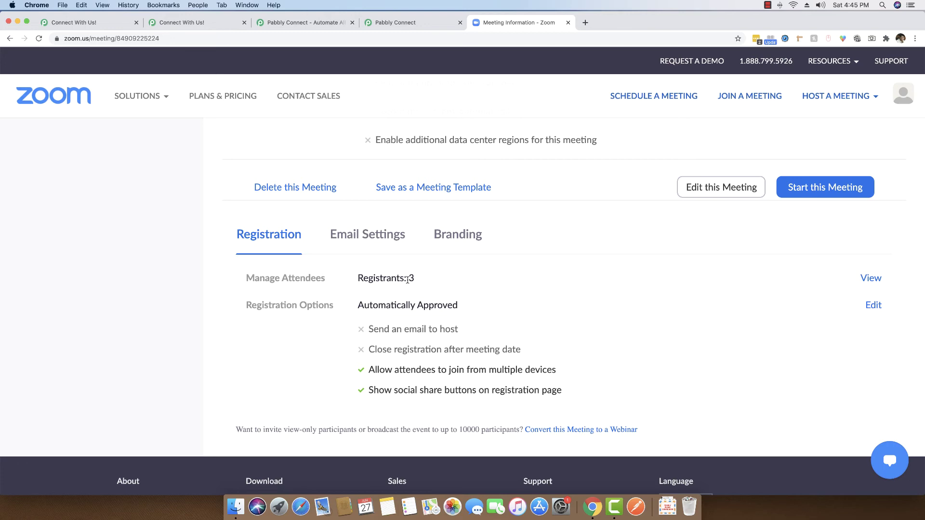
{"action": "left_click", "coordinate": [871, 278]}
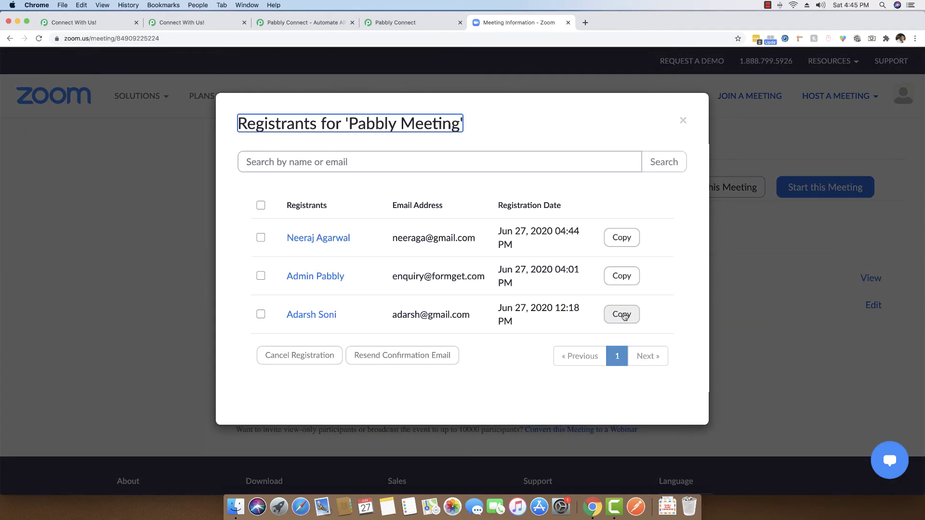
{"action": "left_click_drag", "start_coordinate": [392, 238], "coordinate": [469, 238]}
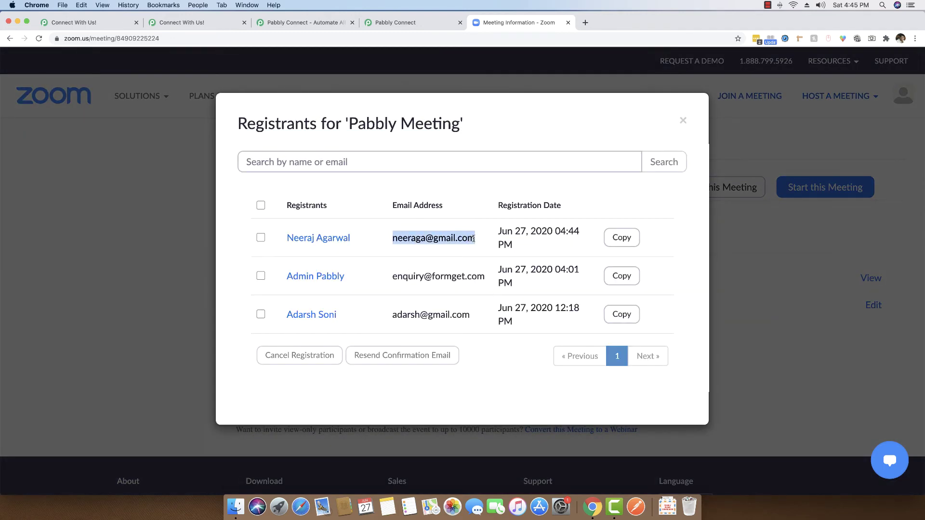
{"action": "left_click", "coordinate": [770, 296]}
- Back in the Pabbly Connect workflow, save the Zoom action again
{"action": "left_click", "coordinate": [419, 22]}
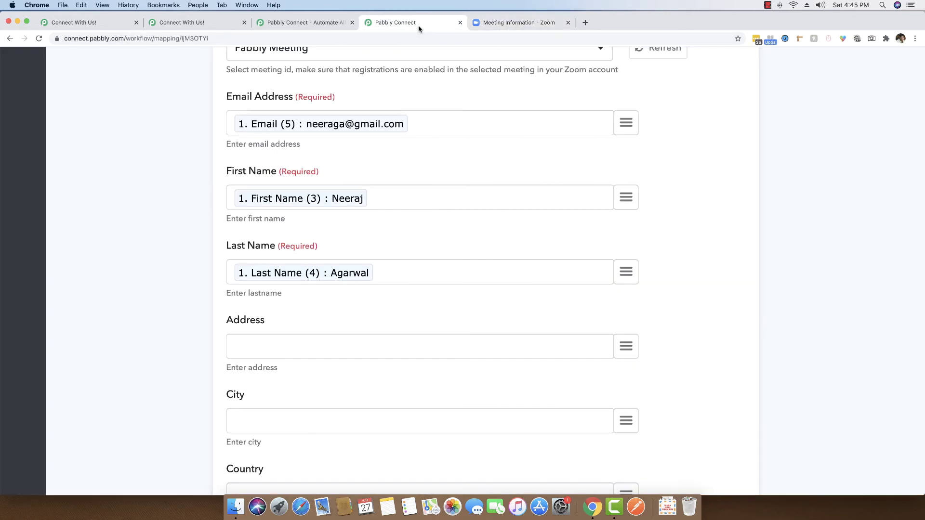
{"action": "scroll", "coordinate": [126, 200], "scroll_direction": "down", "scroll_amount": 20}
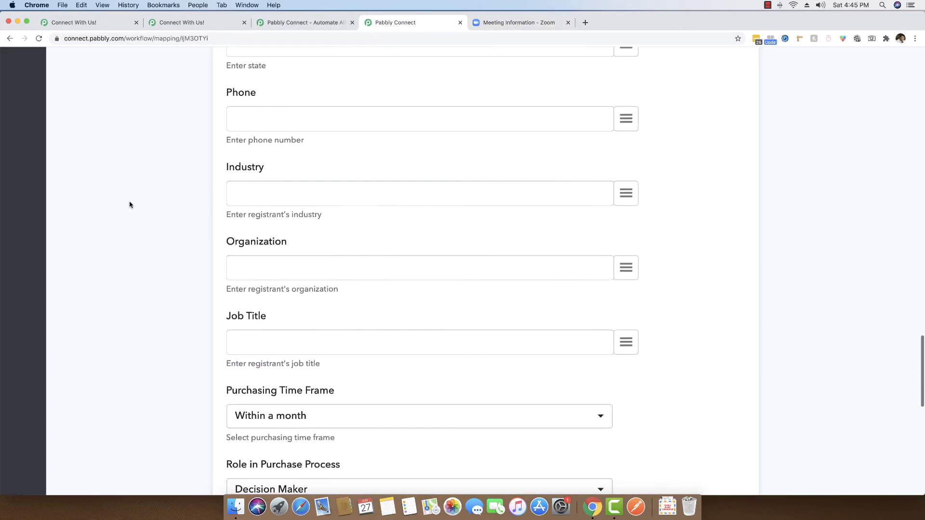
{"action": "left_click", "coordinate": [245, 370]}
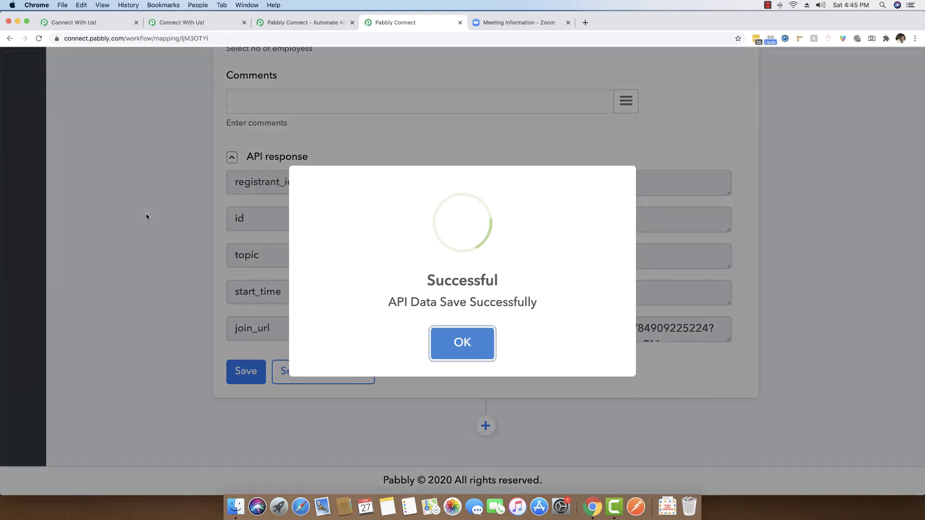
{"action": "left_click", "coordinate": [468, 340]}
- Collapse the webhook response, Form Builder trigger and Zoom action, then show pabbly.com/connect
{"action": "scroll", "coordinate": [130, 172], "scroll_direction": "up", "scroll_amount": 15}
{"action": "scroll", "coordinate": [208, 152], "scroll_direction": "up", "scroll_amount": 20}
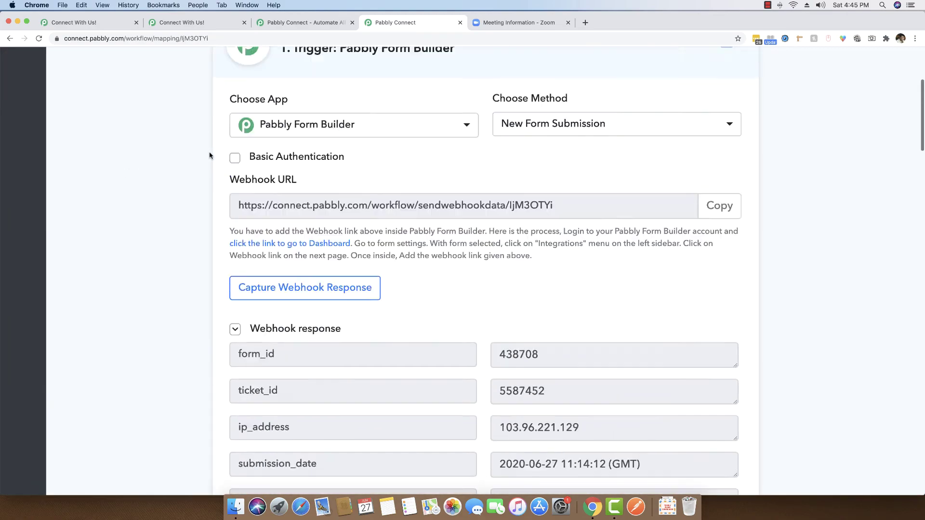
{"action": "left_click", "coordinate": [283, 303]}
{"action": "scroll", "coordinate": [207, 192], "scroll_direction": "up", "scroll_amount": 5}
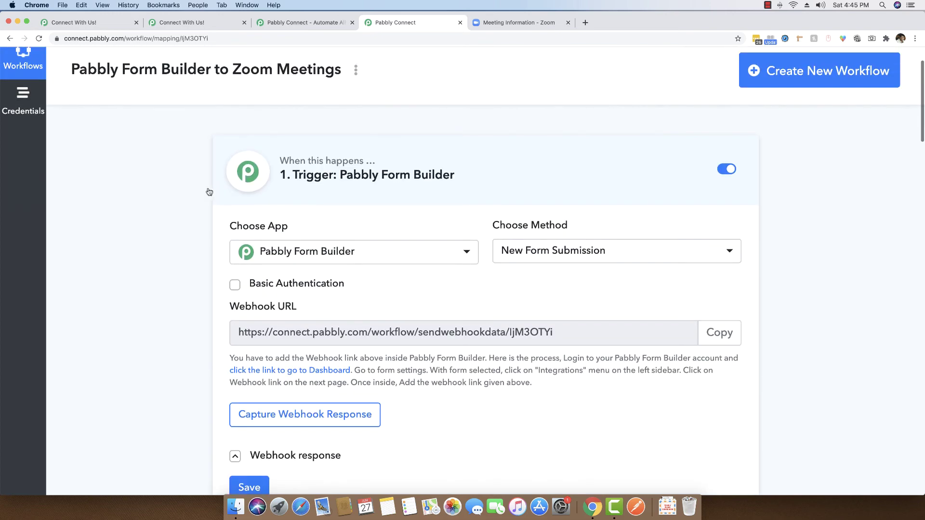
{"action": "left_click", "coordinate": [357, 166]}
{"action": "left_click", "coordinate": [394, 299]}
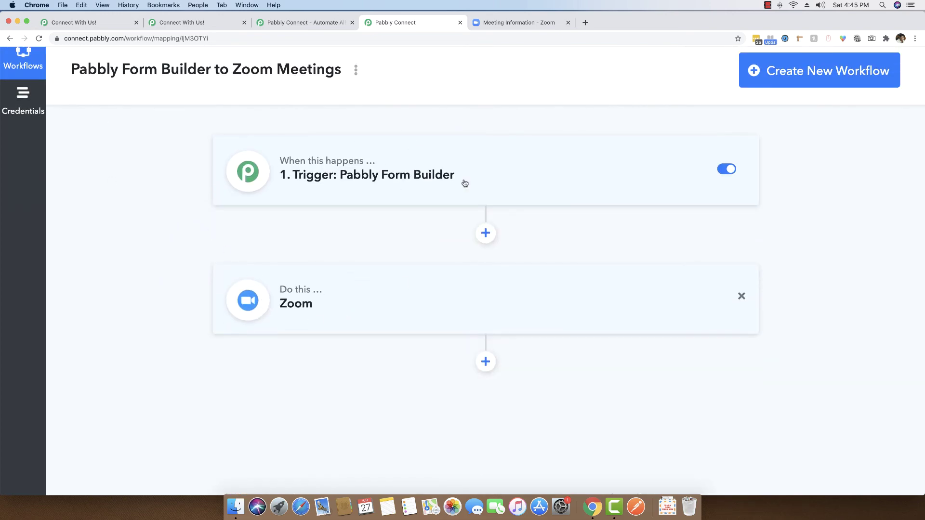
{"action": "scroll", "coordinate": [237, 274], "scroll_direction": "up", "scroll_amount": 3}
{"action": "left_click", "coordinate": [303, 23]}
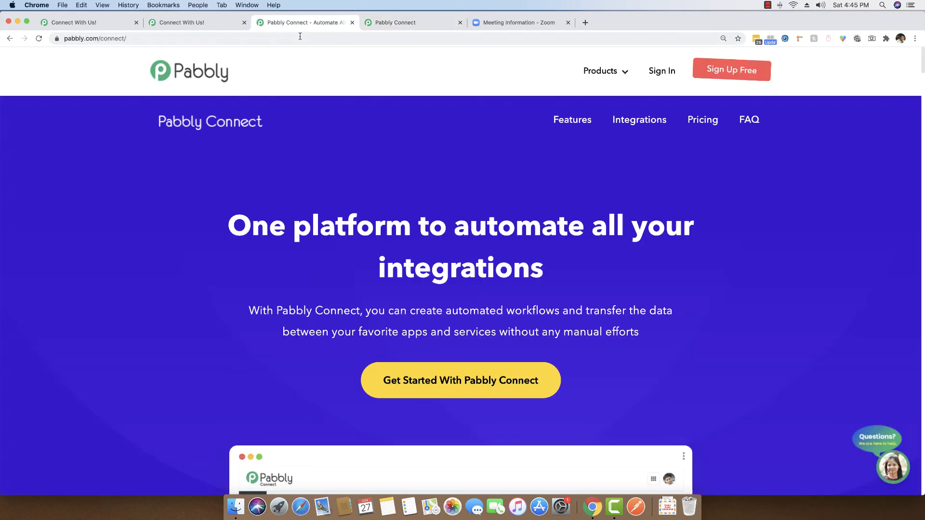
- Submit Connect With Us! with the contact's name, e-mail and 'This is another message.'
{"action": "left_click", "coordinate": [186, 27]}
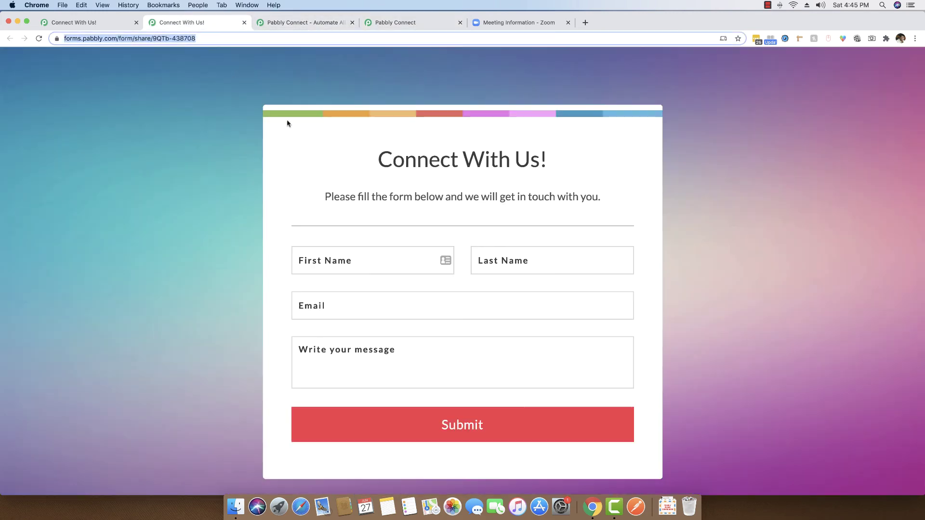
{"action": "left_click", "coordinate": [340, 256]}
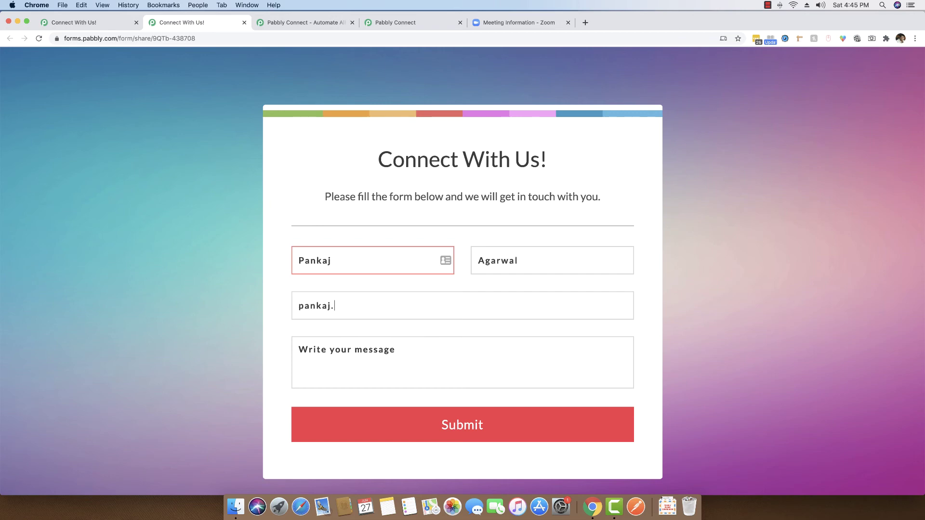
{"action": "type", "text": "gami"}
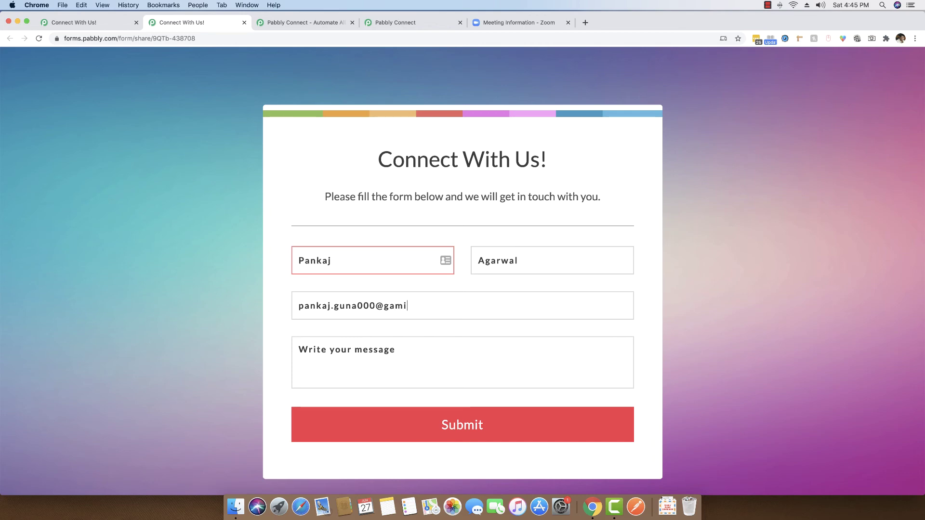
{"action": "type", "text": "This is another messag."}
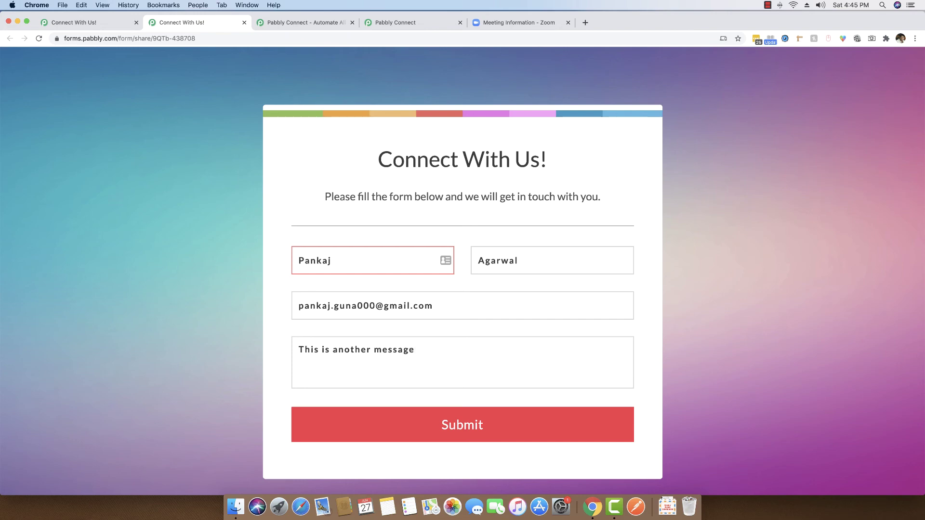
{"action": "left_click", "coordinate": [516, 423]}
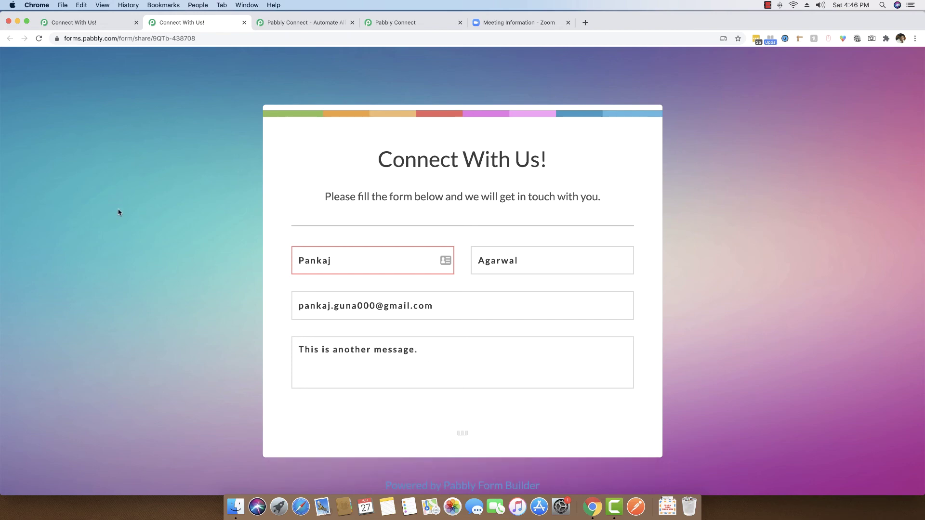
- Reload the Zoom Pabbly Meeting page
{"action": "left_click", "coordinate": [512, 25]}
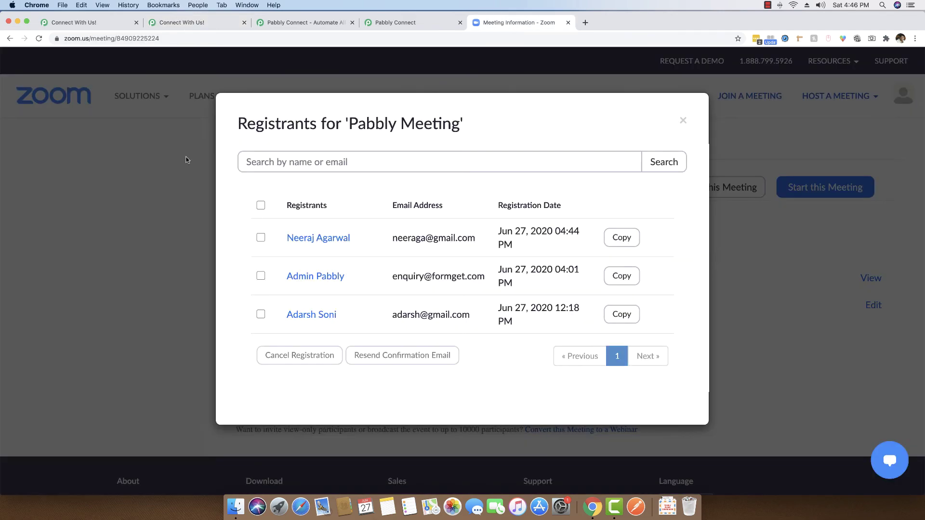
{"action": "right_click", "coordinate": [222, 179]}
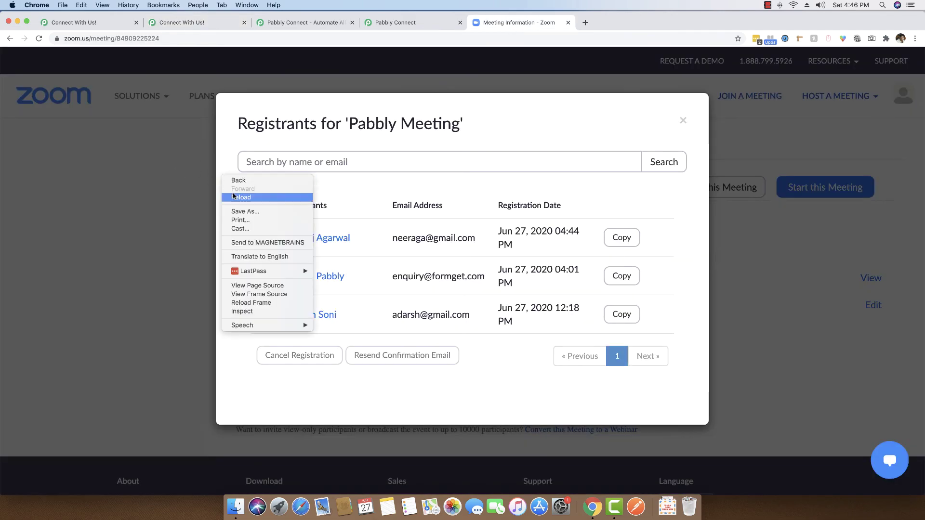
{"action": "left_click", "coordinate": [236, 198]}
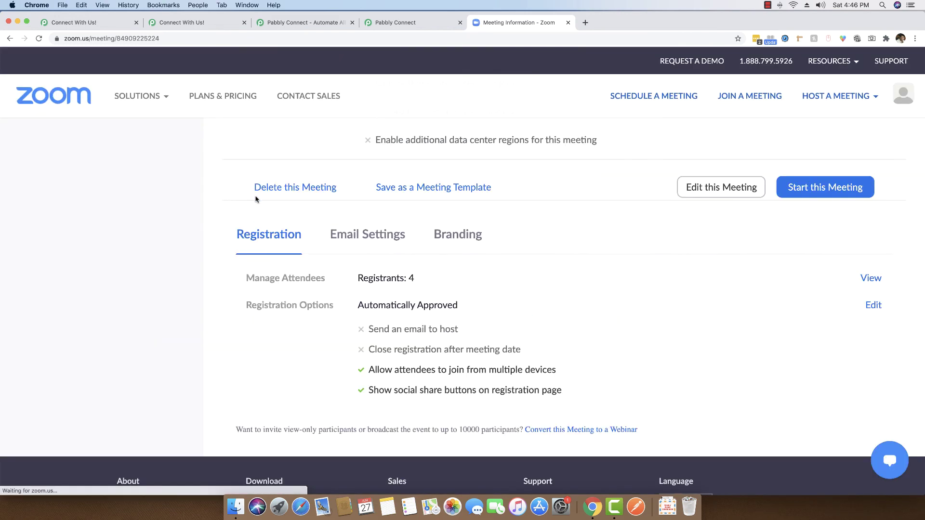
- Confirm the 04:46 PM registrant among the 4 listed, then return to Pabbly Connect
{"action": "scroll", "coordinate": [255, 199], "scroll_direction": "down", "scroll_amount": 5}
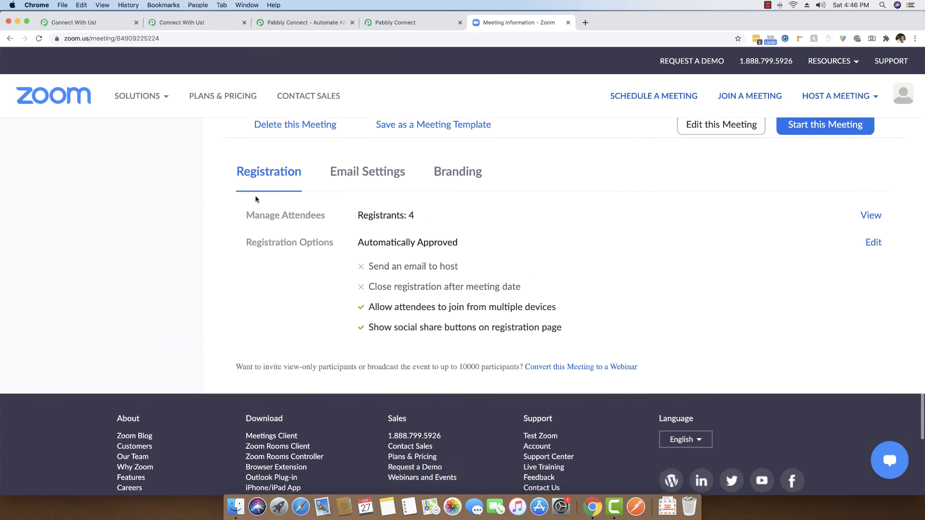
{"action": "scroll", "coordinate": [554, 186], "scroll_direction": "up", "scroll_amount": 3}
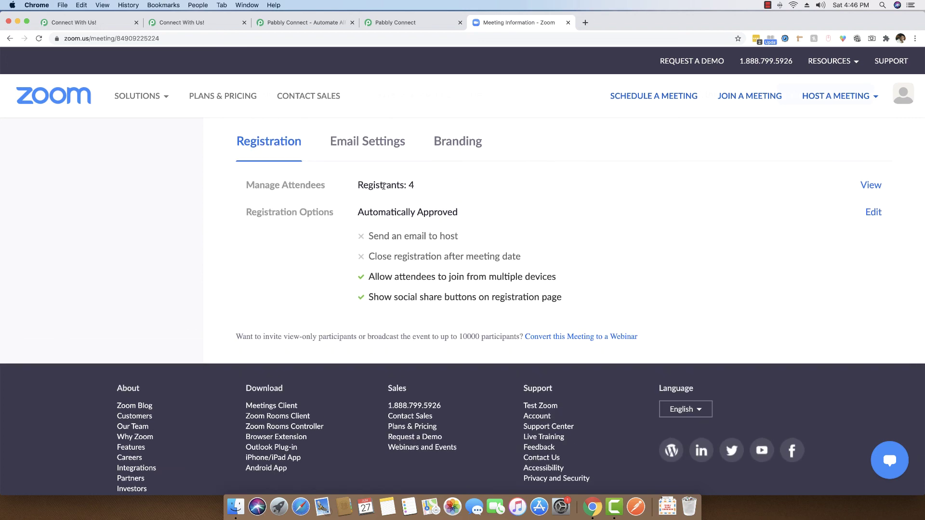
{"action": "left_click", "coordinate": [870, 186]}
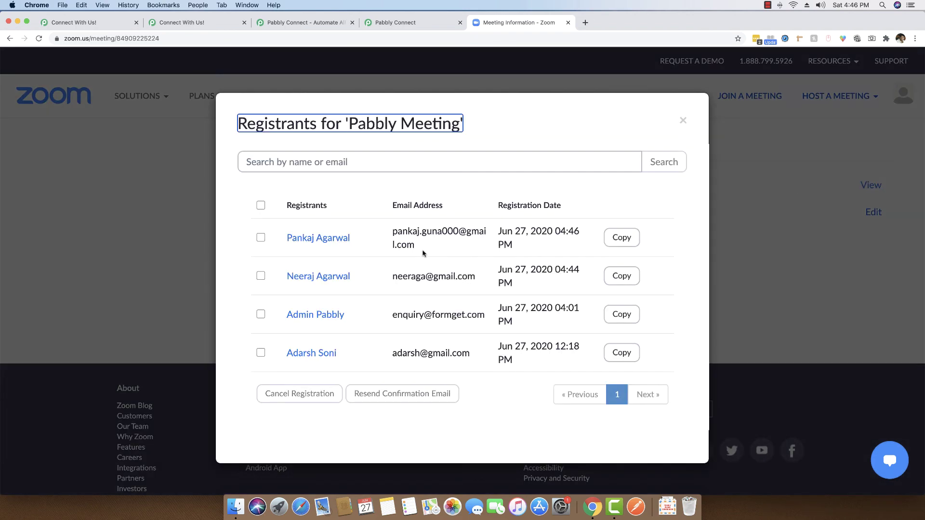
{"action": "left_click_drag", "start_coordinate": [416, 254], "coordinate": [392, 235]}
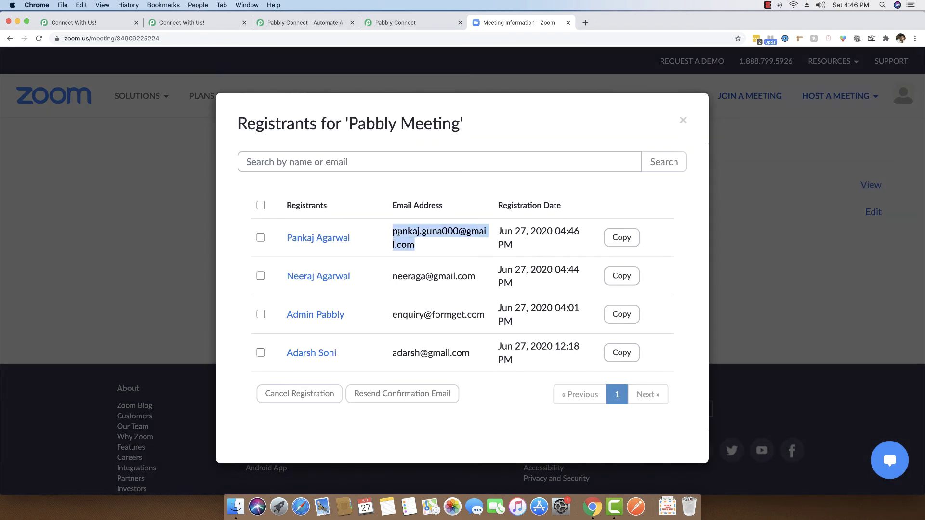
{"action": "left_click", "coordinate": [426, 263]}
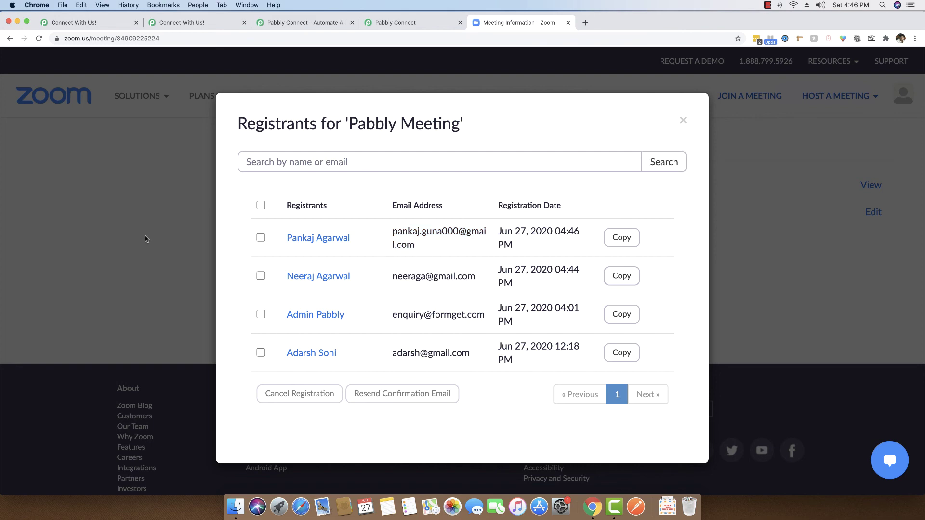
{"action": "left_click", "coordinate": [685, 124]}
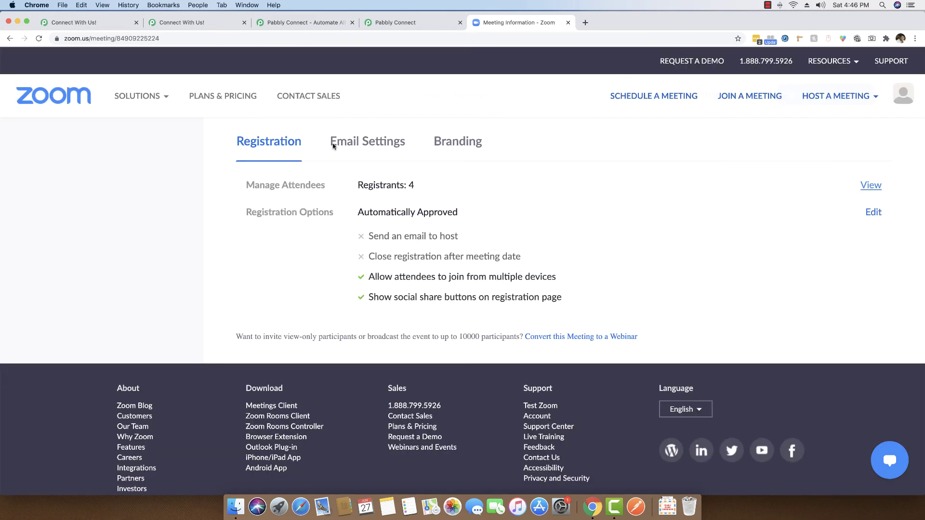
{"action": "left_click", "coordinate": [305, 25]}
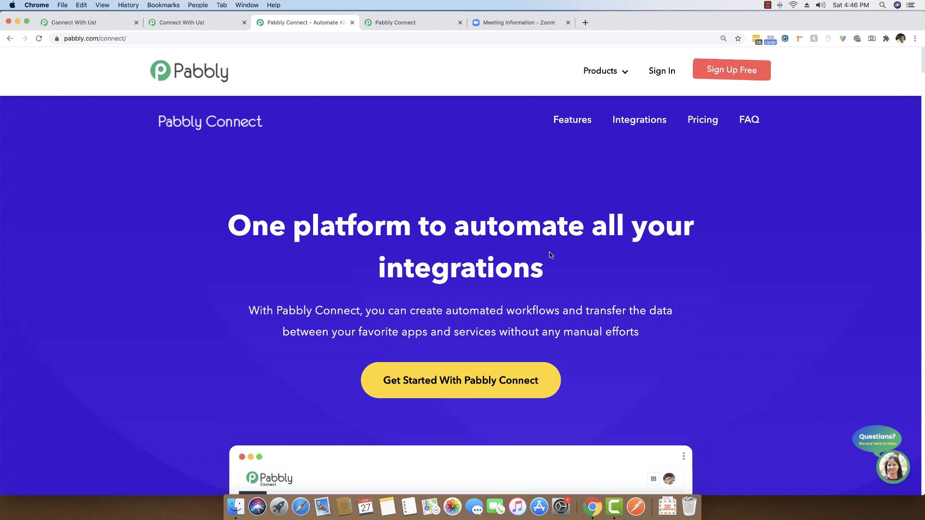
- Scroll through the supported integrations grid on pabbly.com/connect
{"action": "scroll", "coordinate": [551, 255], "scroll_direction": "down", "scroll_amount": 10}
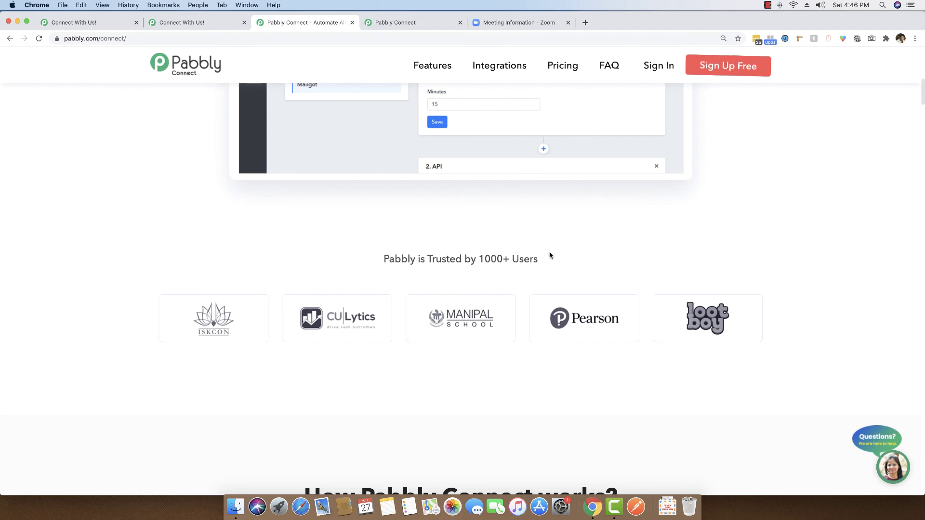
{"action": "scroll", "coordinate": [551, 254], "scroll_direction": "down", "scroll_amount": 10}
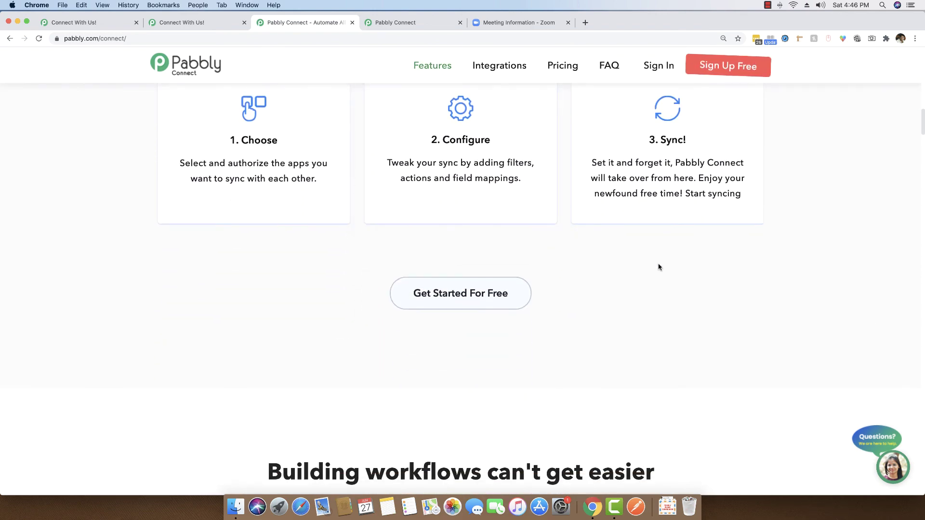
{"action": "scroll", "coordinate": [658, 267], "scroll_direction": "down", "scroll_amount": 9}
{"action": "scroll", "coordinate": [659, 267], "scroll_direction": "down", "scroll_amount": 15}
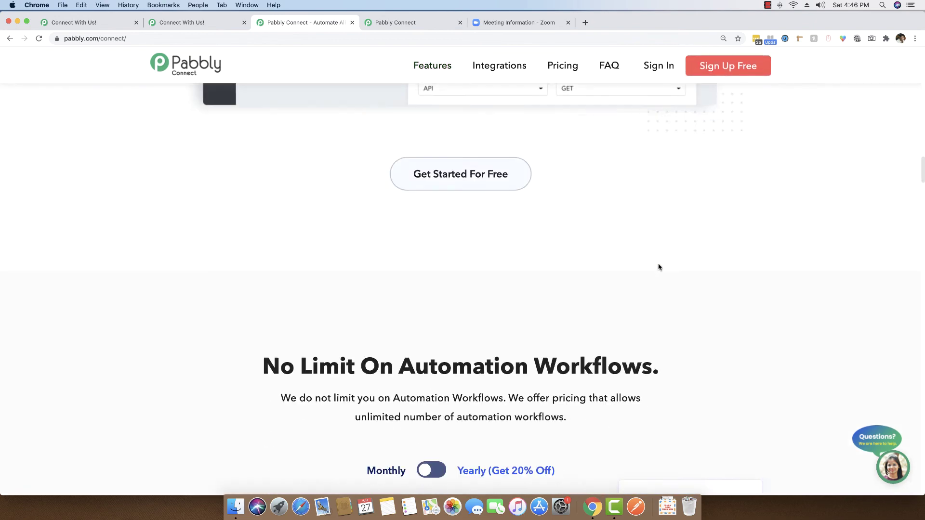
{"action": "scroll", "coordinate": [658, 266], "scroll_direction": "down", "scroll_amount": 7}
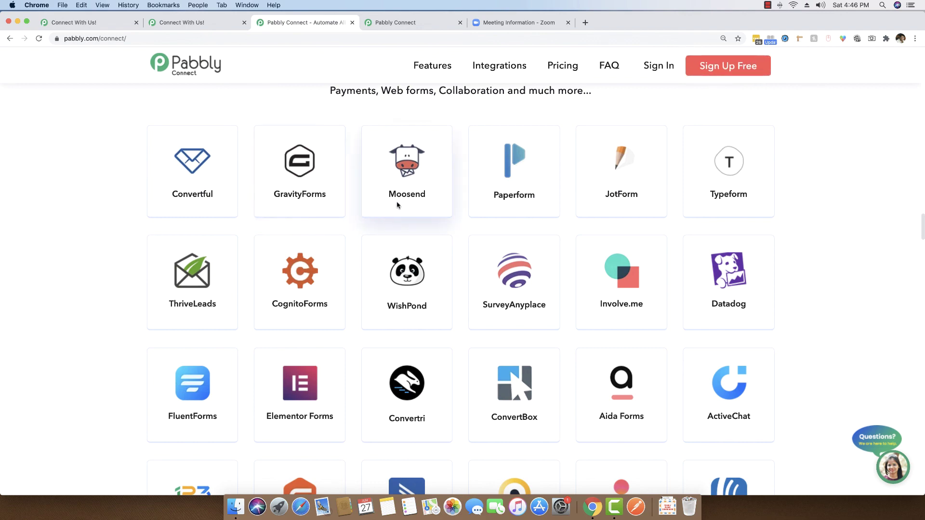
{"action": "scroll", "coordinate": [533, 211], "scroll_direction": "down", "scroll_amount": 2}
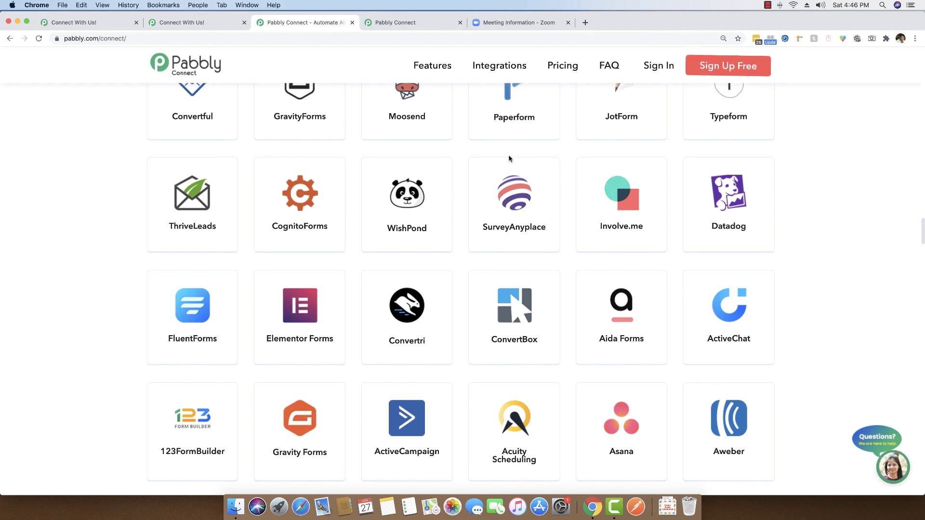
- Check the form confirmation tabs, then return to the Form Builder to Zoom Meetings workflow
{"action": "left_click", "coordinate": [227, 24]}
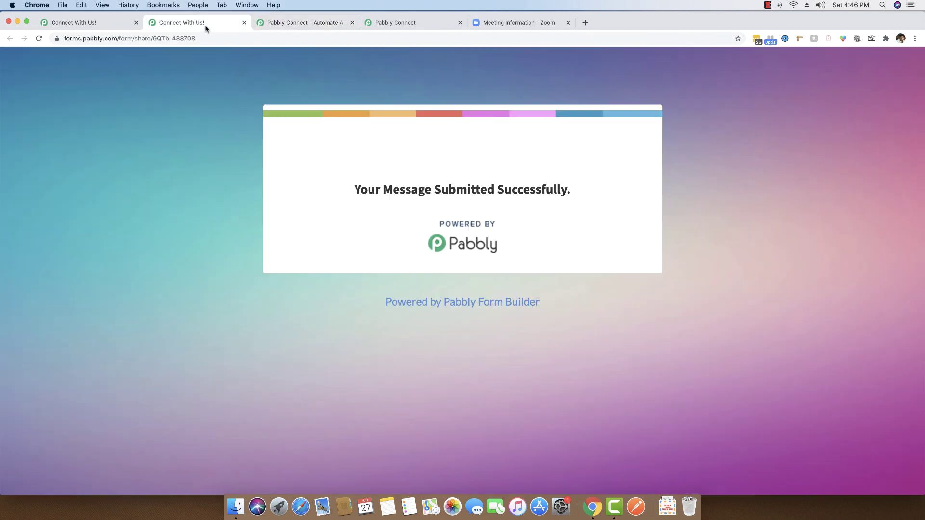
{"action": "left_click", "coordinate": [79, 24]}
{"action": "left_click", "coordinate": [416, 23]}
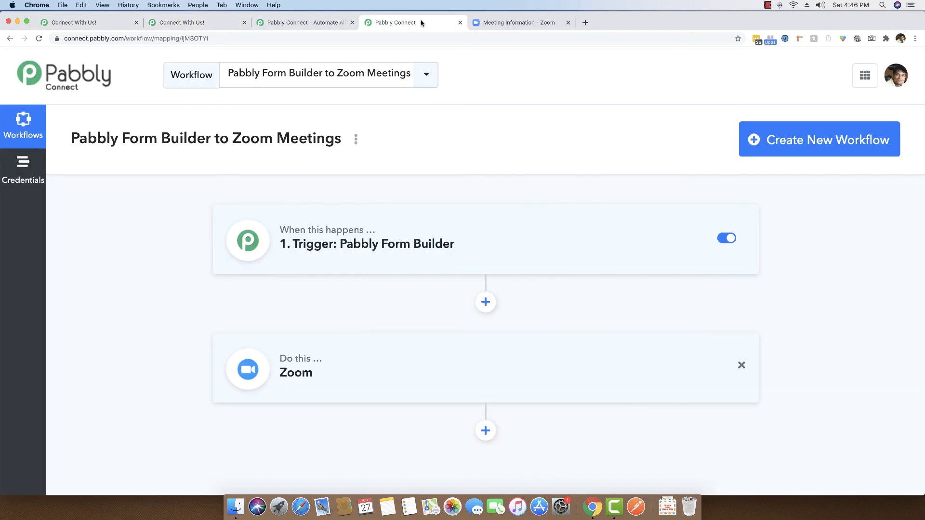